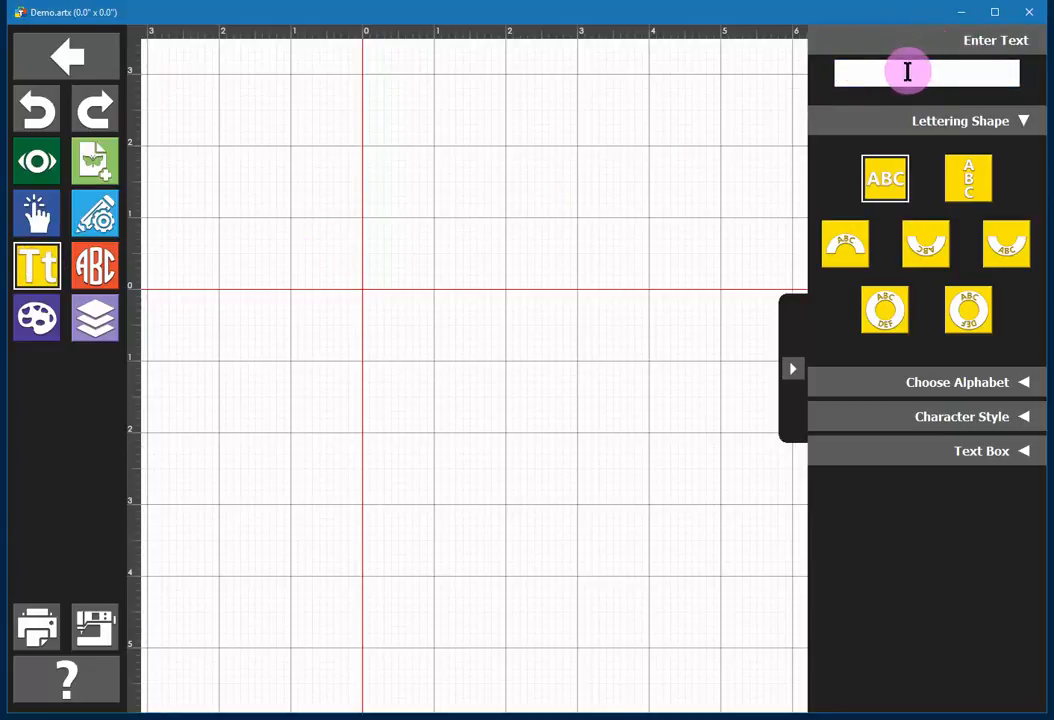
- Enter "Lettering is Easy" as the lettering text and fit the whole design in view
{"action": "left_click", "coordinate": [907, 72]}
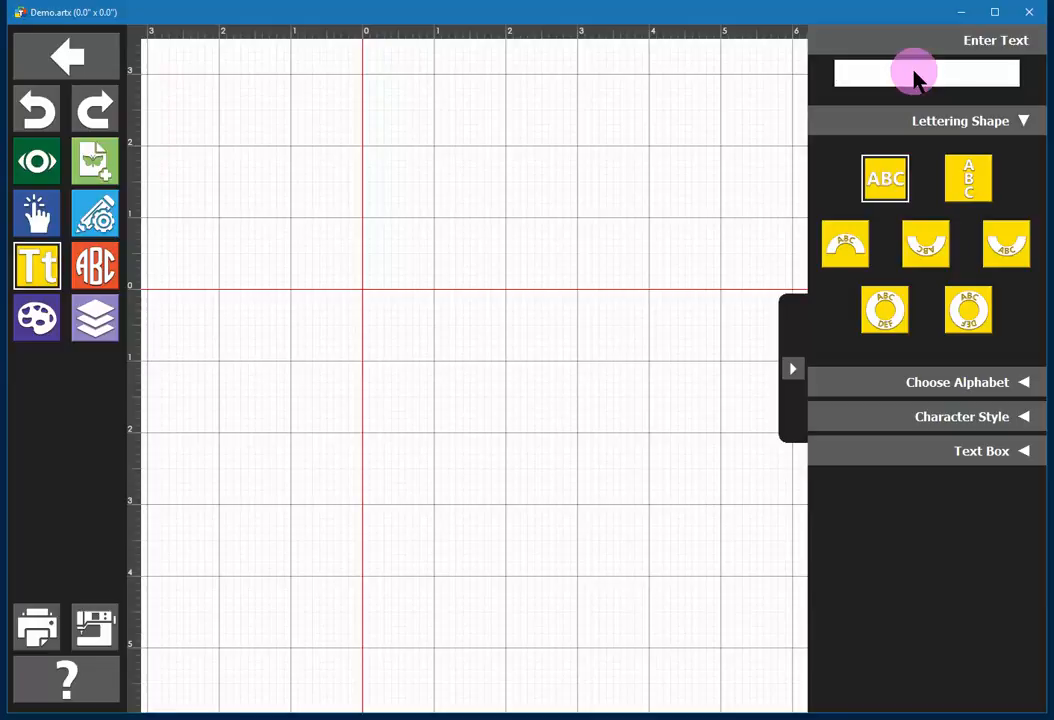
{"action": "type", "text": "Lettering is Easy"}
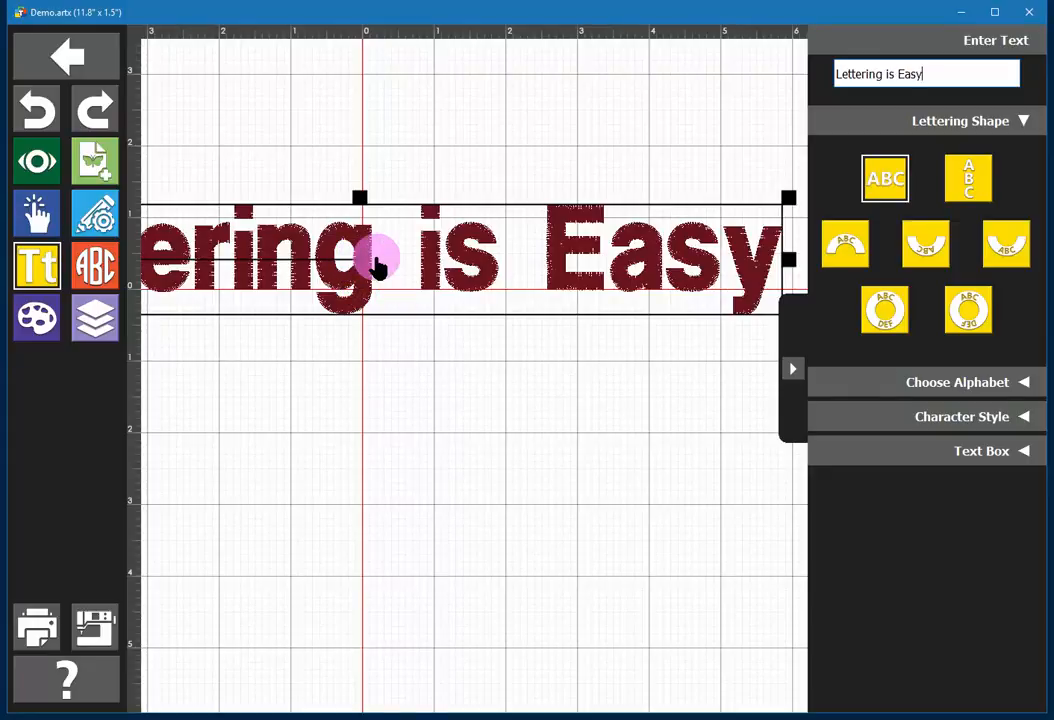
{"action": "scroll", "coordinate": [376, 260], "scroll_direction": "down", "scroll_amount": 4}
{"action": "scroll", "coordinate": [377, 266], "scroll_direction": "down", "scroll_amount": 4}
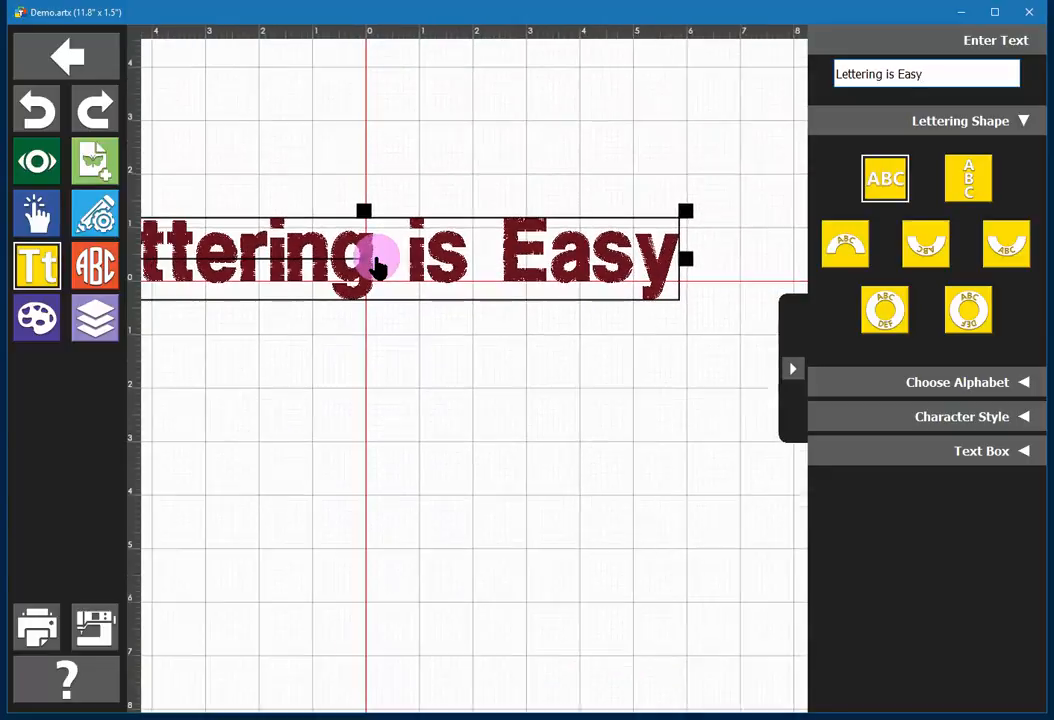
{"action": "scroll", "coordinate": [377, 266], "scroll_direction": "down", "scroll_amount": 3}
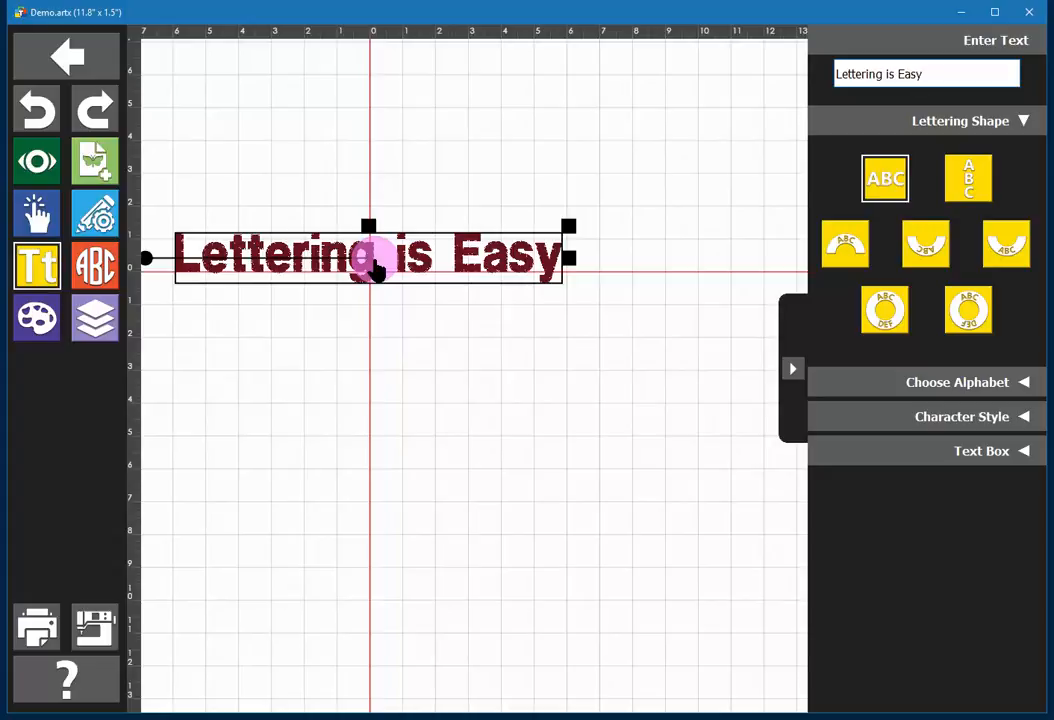
{"action": "scroll", "coordinate": [377, 268], "scroll_direction": "up", "scroll_amount": 2}
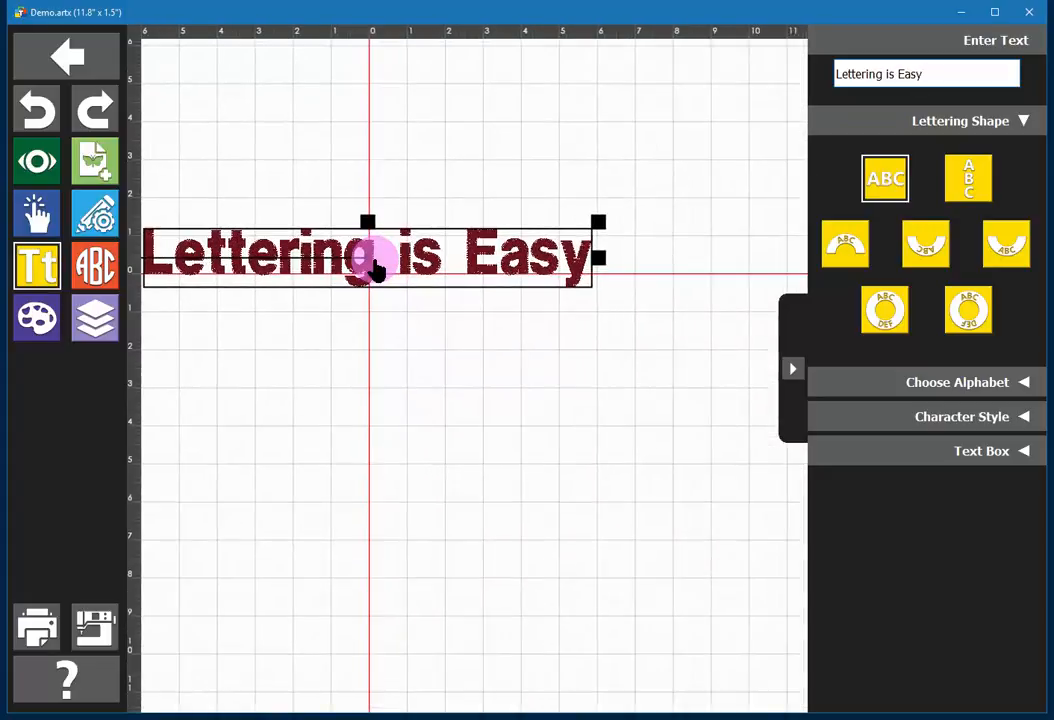
{"action": "scroll", "coordinate": [377, 268], "scroll_direction": "down", "scroll_amount": 3}
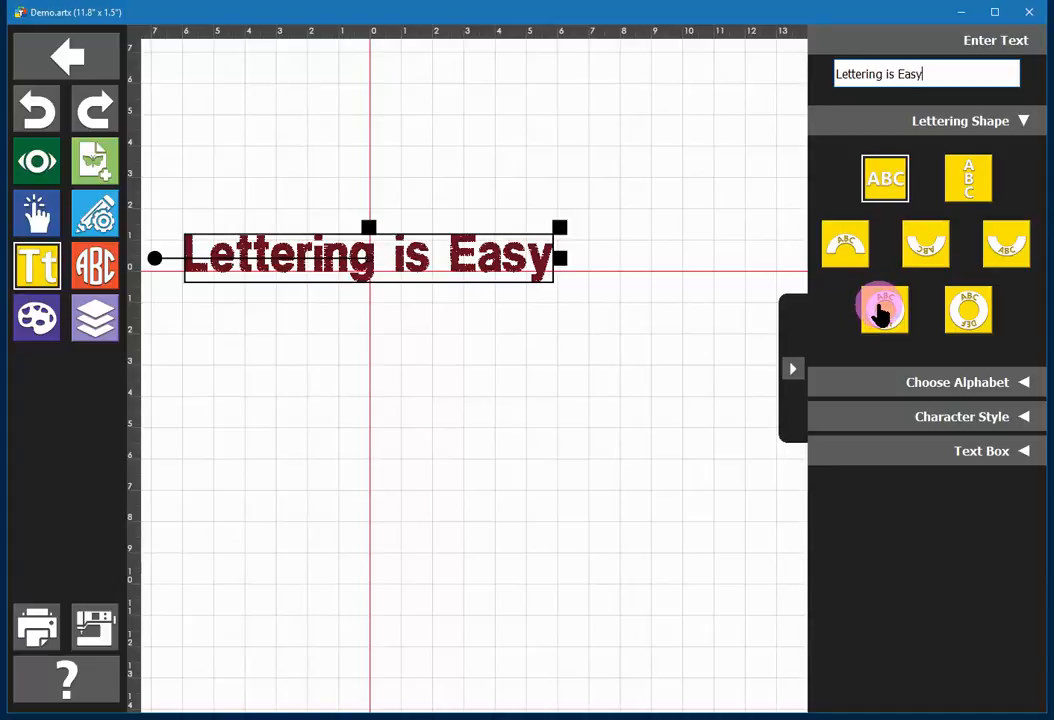
- Try the upward-arched lettering shape with a 4.0" radius and undo both changes
{"action": "left_click", "coordinate": [845, 252]}
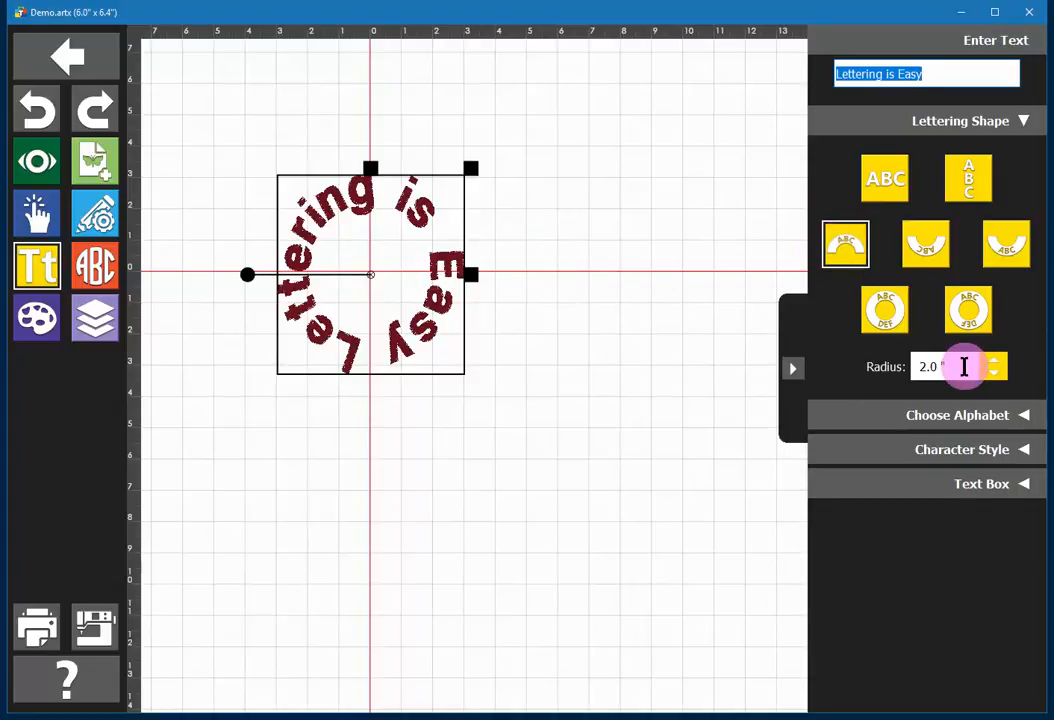
{"action": "left_click_drag", "start_coordinate": [965, 366], "coordinate": [897, 363]}
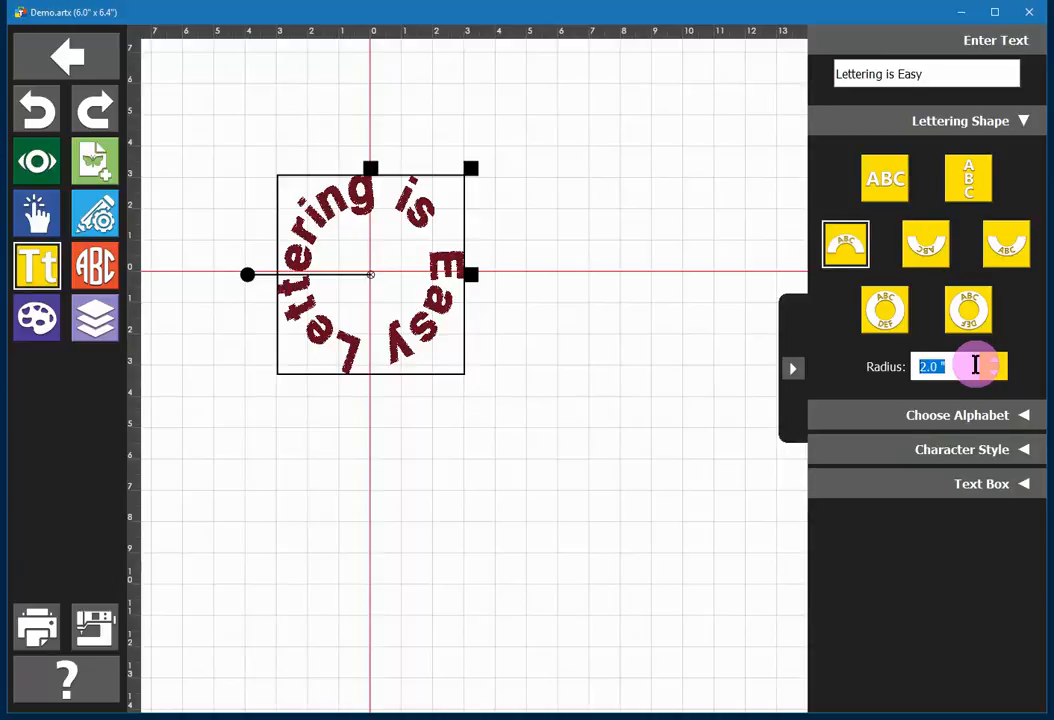
{"action": "type", "text": "4"}
{"action": "key", "text": "Return"}
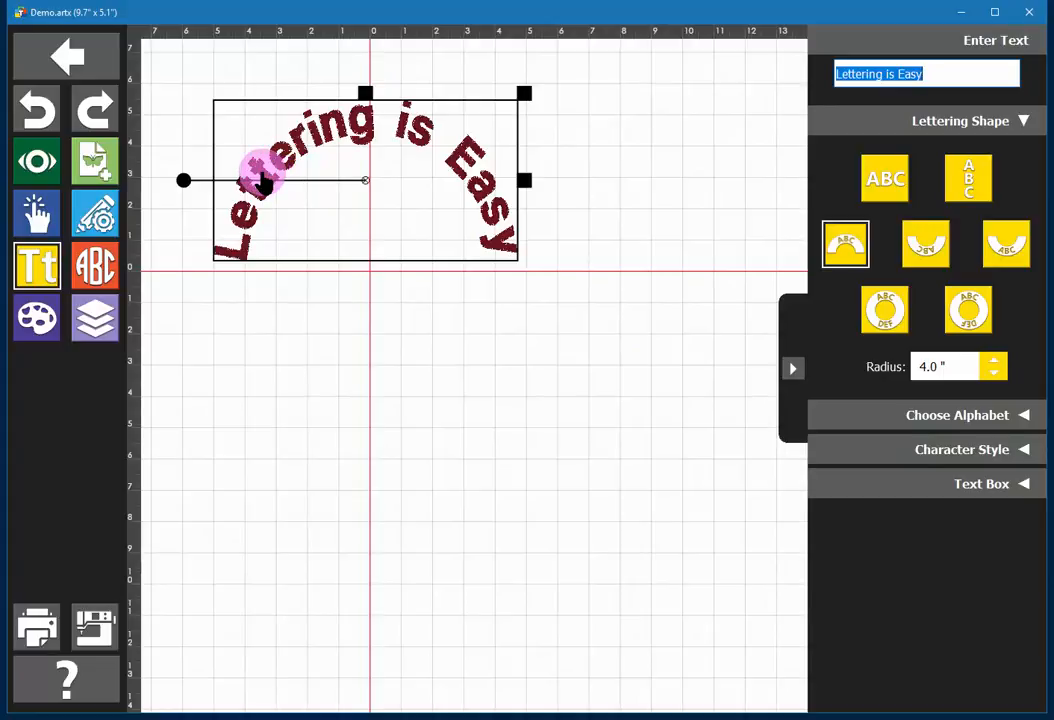
{"action": "left_click", "coordinate": [40, 110]}
{"action": "left_click", "coordinate": [40, 110]}
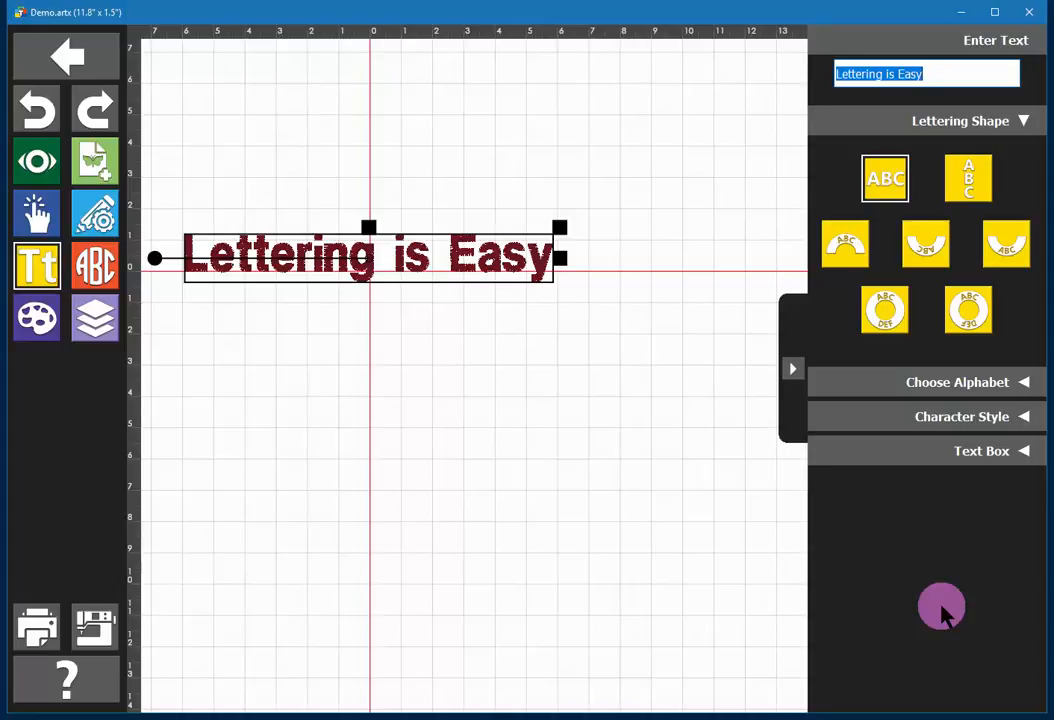
- Browse the available alphabets in the Script category and reset the category filter to show all alphabets
{"action": "left_click", "coordinate": [948, 391]}
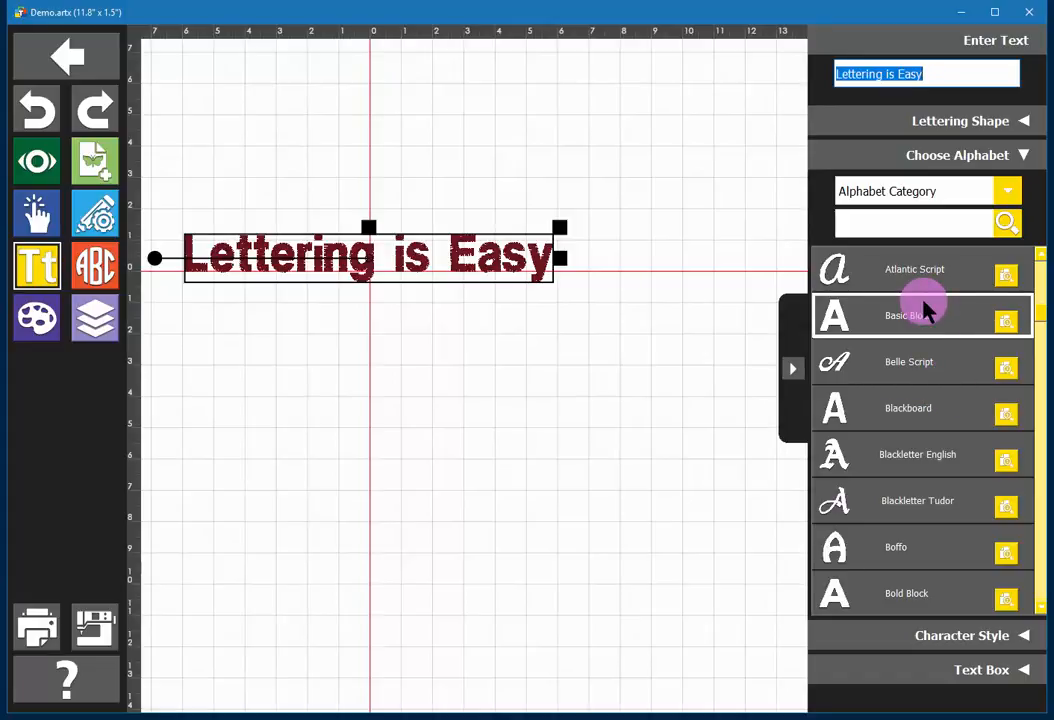
{"action": "left_click", "coordinate": [906, 195]}
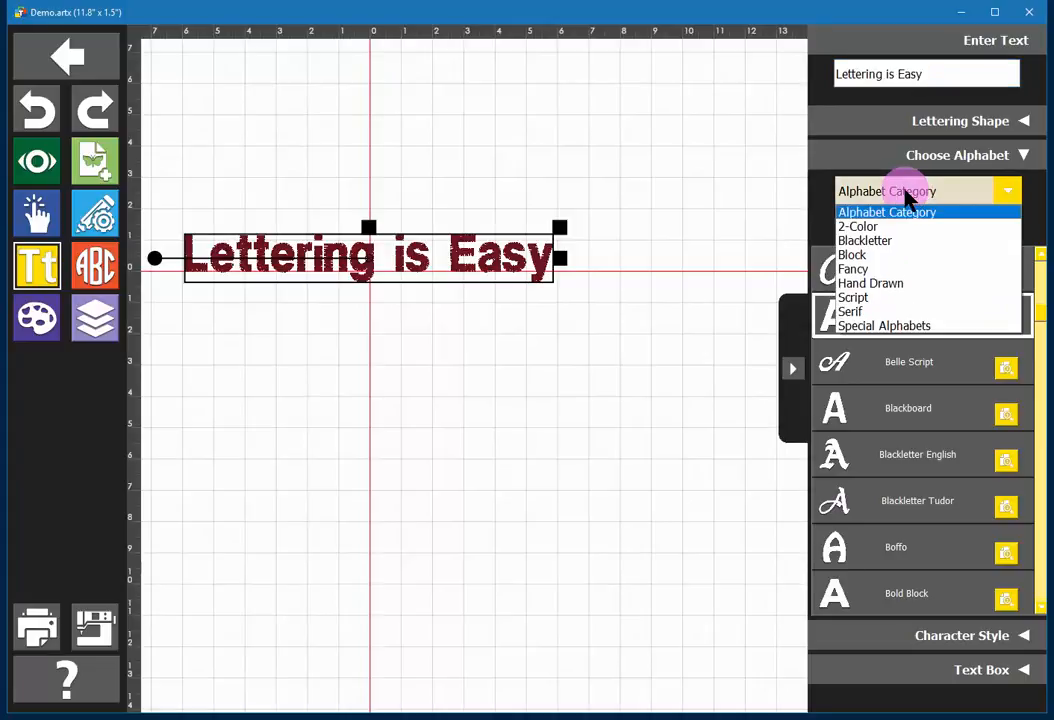
{"action": "left_click", "coordinate": [862, 299]}
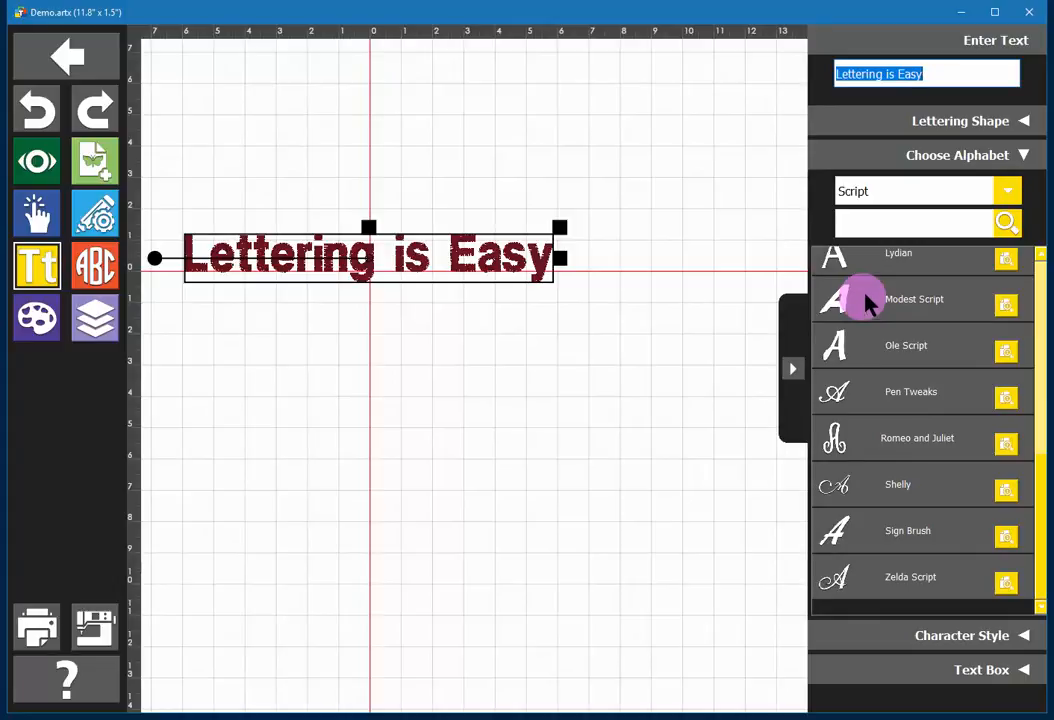
{"action": "left_click", "coordinate": [890, 195]}
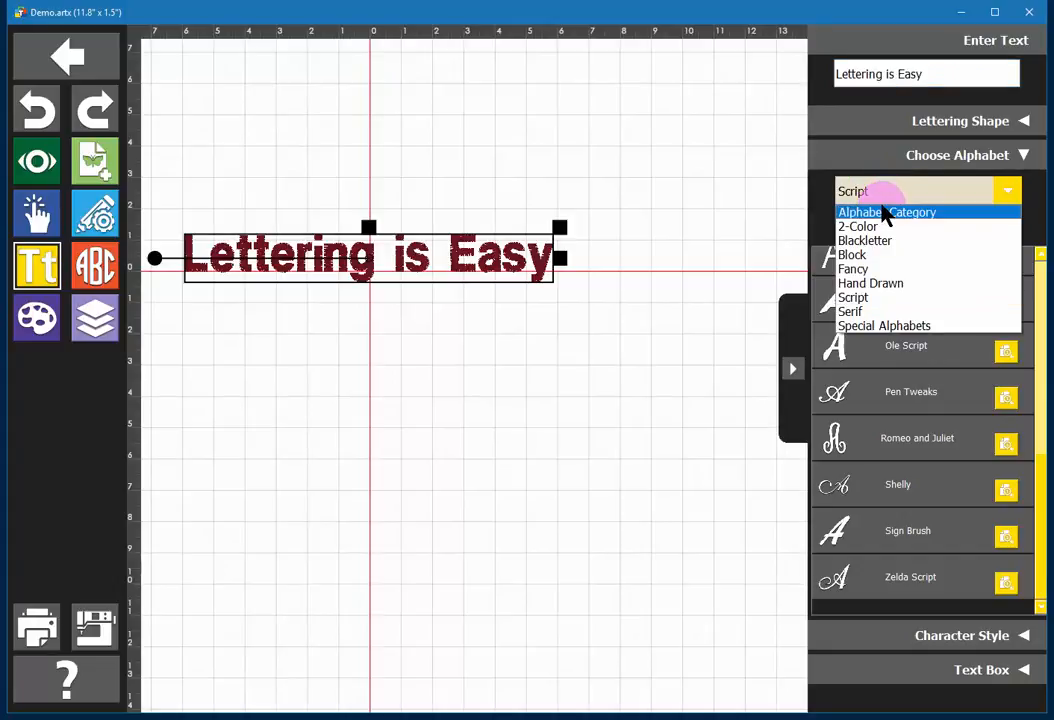
{"action": "left_click", "coordinate": [883, 213]}
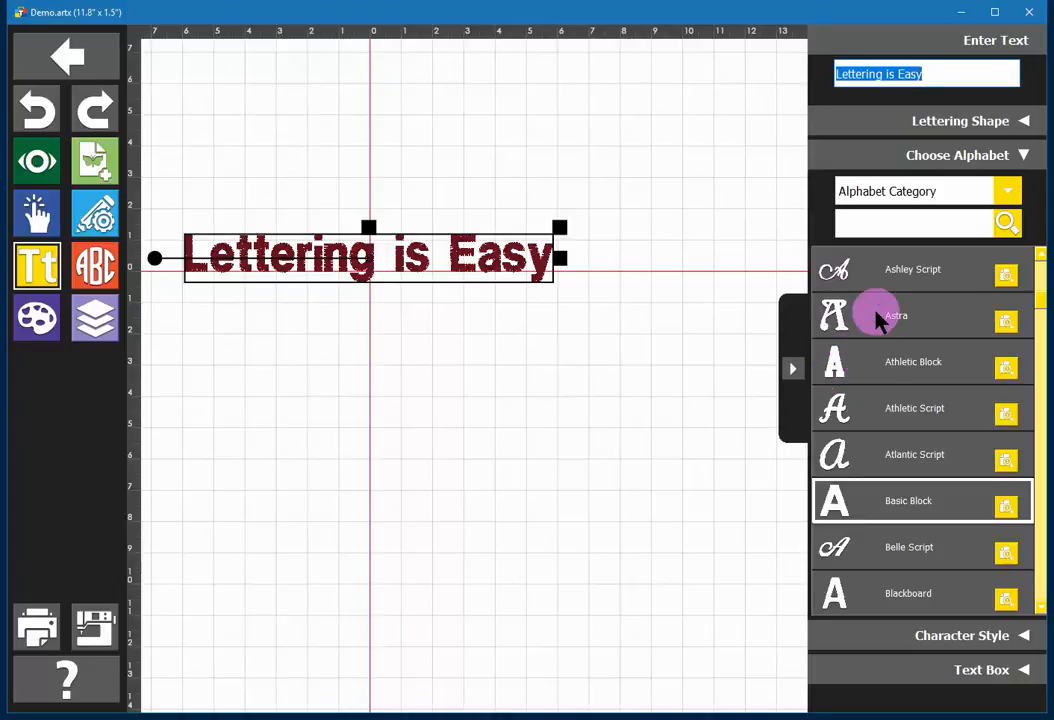
- Search the alphabets for "script" and clear the search
{"action": "left_click", "coordinate": [887, 225]}
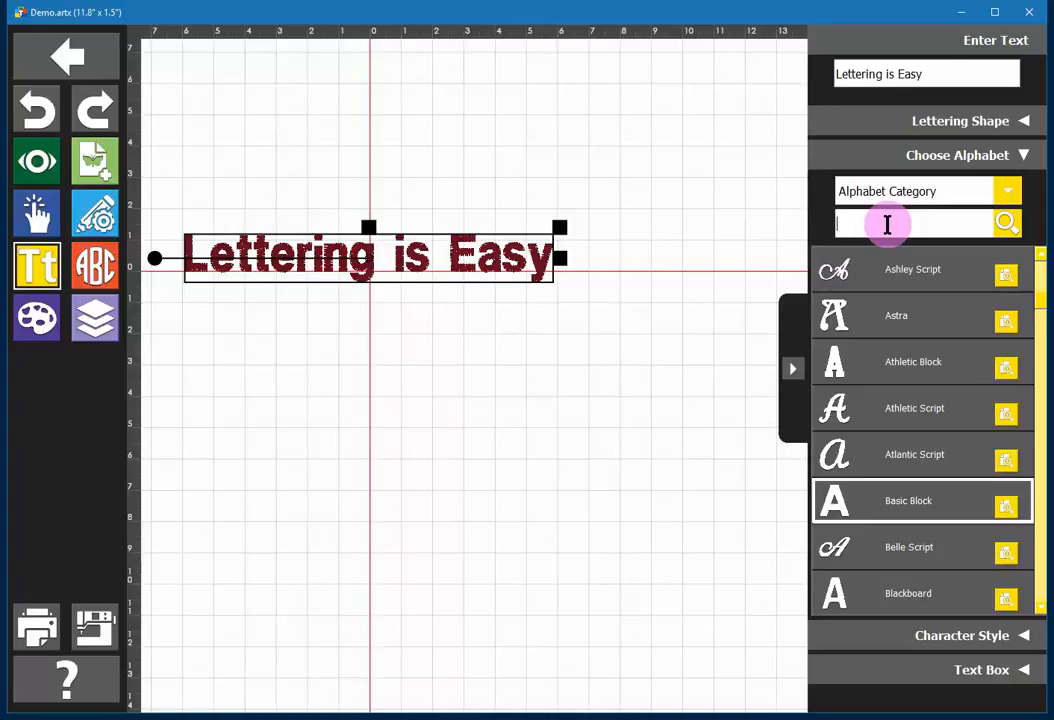
{"action": "type", "text": "script"}
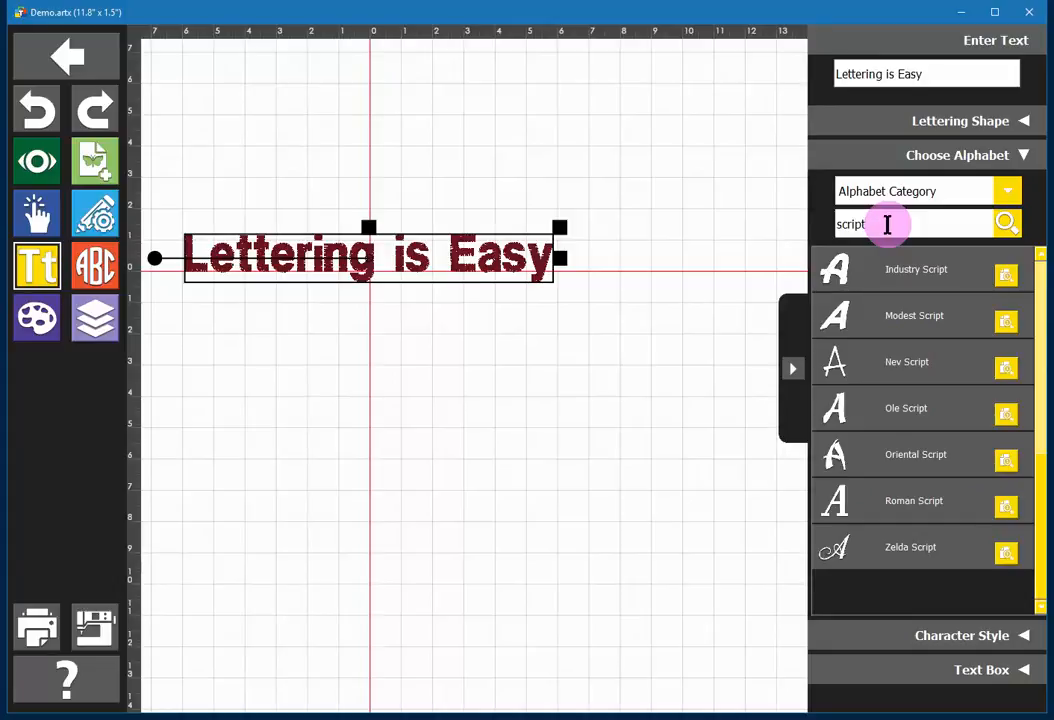
{"action": "left_click_drag", "start_coordinate": [888, 224], "coordinate": [816, 222]}
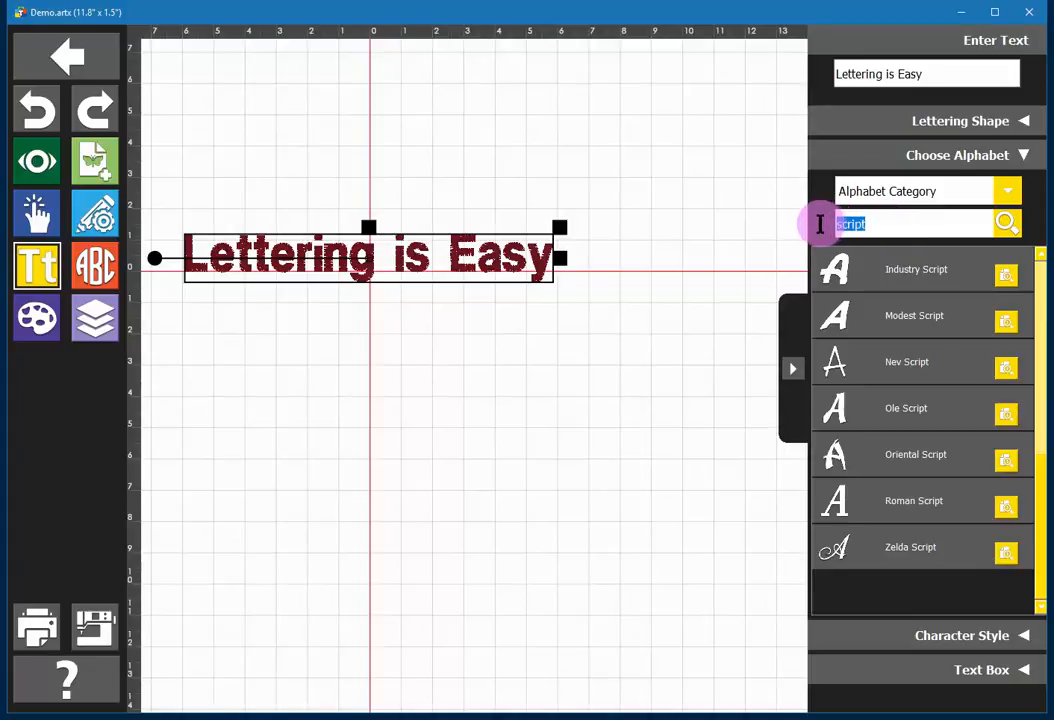
{"action": "key", "text": "BackSpace"}
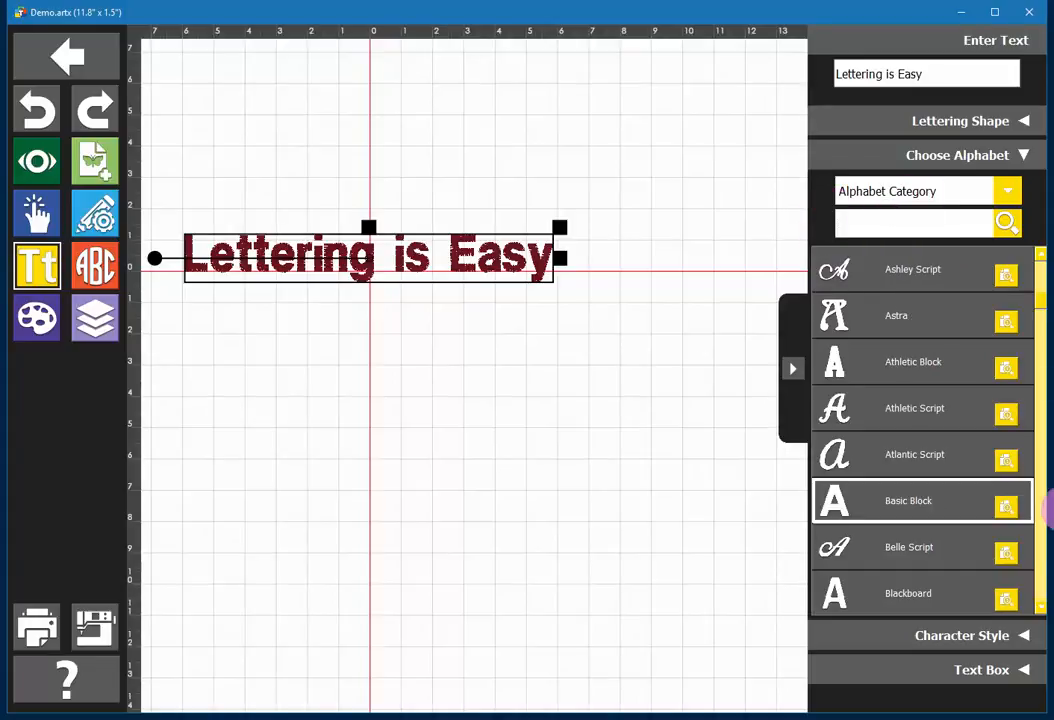
- Apply the Bold Block alphabet to the lettering and preview its full character set and suggested heights
{"action": "scroll", "coordinate": [1042, 515], "scroll_direction": "down", "scroll_amount": 2}
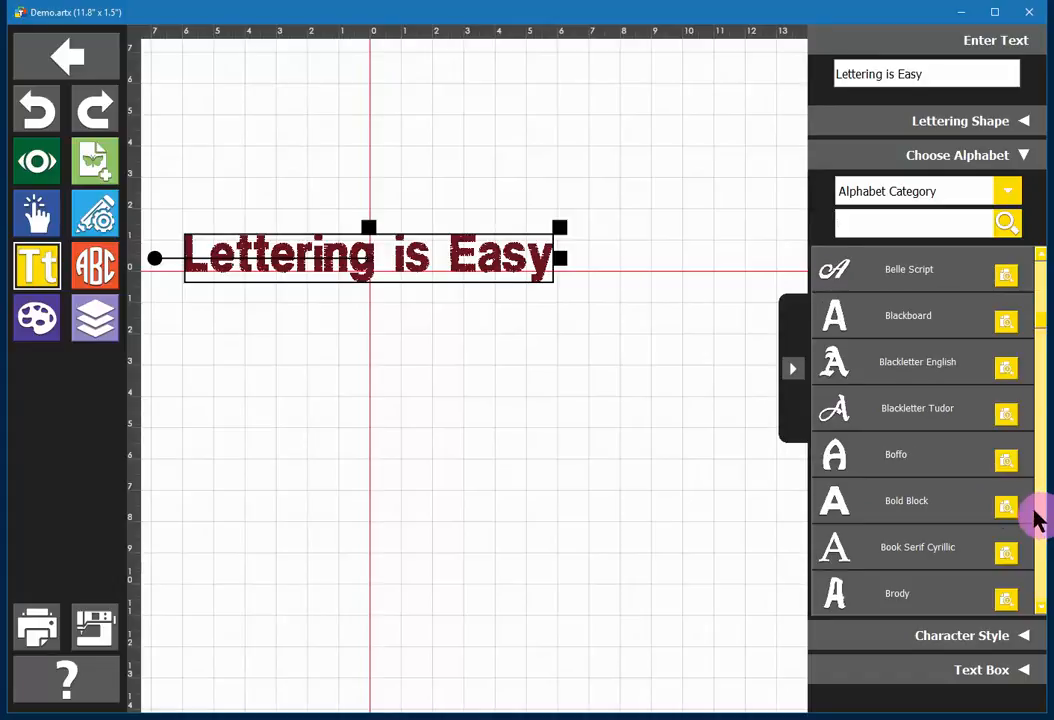
{"action": "left_click", "coordinate": [908, 505]}
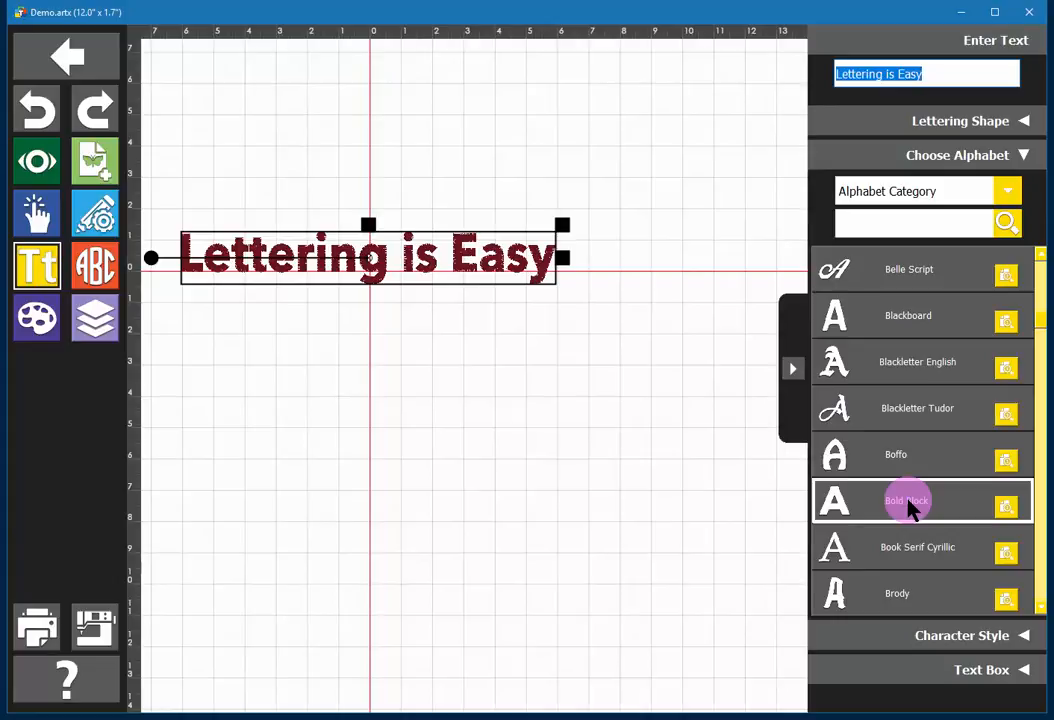
{"action": "left_click", "coordinate": [1006, 506]}
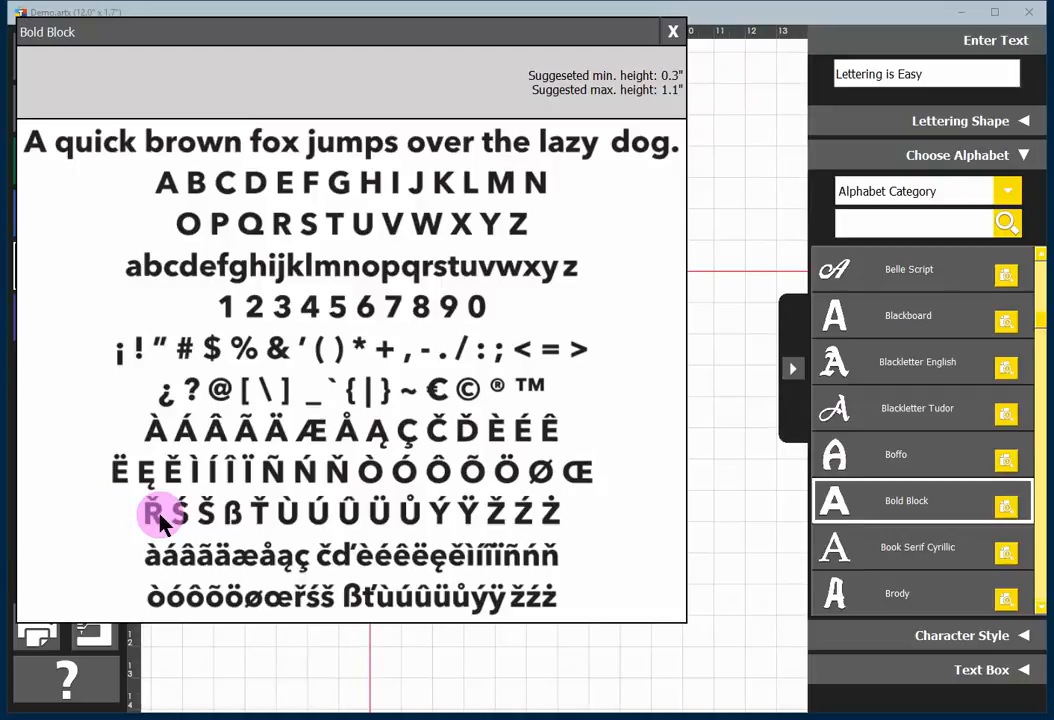
{"action": "left_click", "coordinate": [672, 34]}
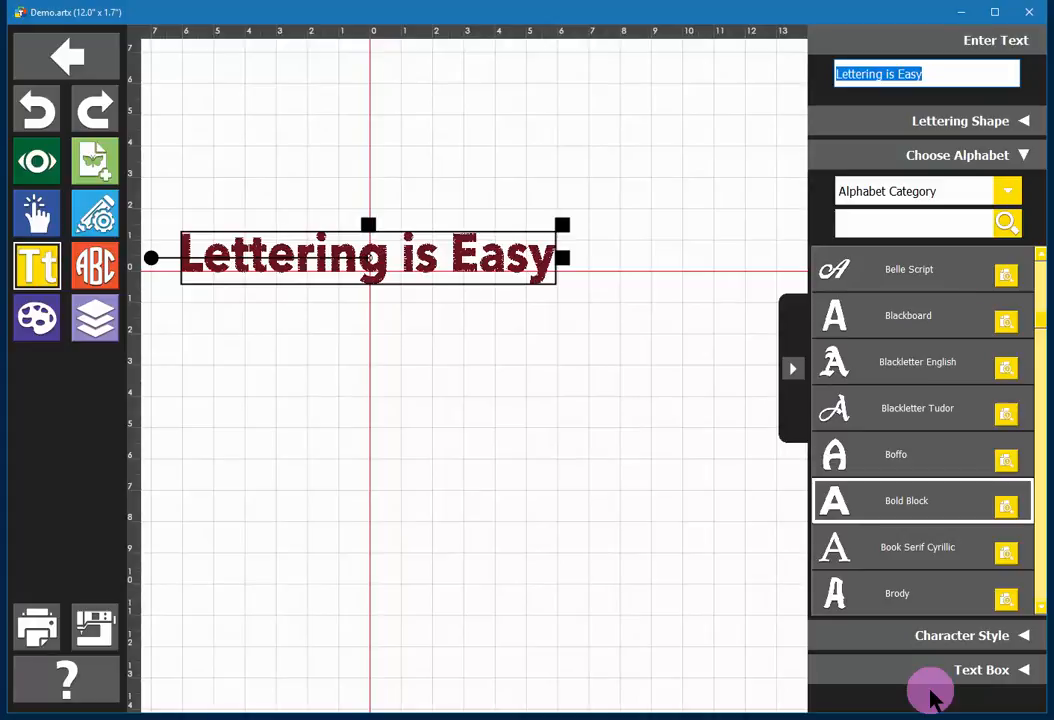
- Set the character height of the lettering to 1.50"
{"action": "left_click", "coordinate": [934, 636]}
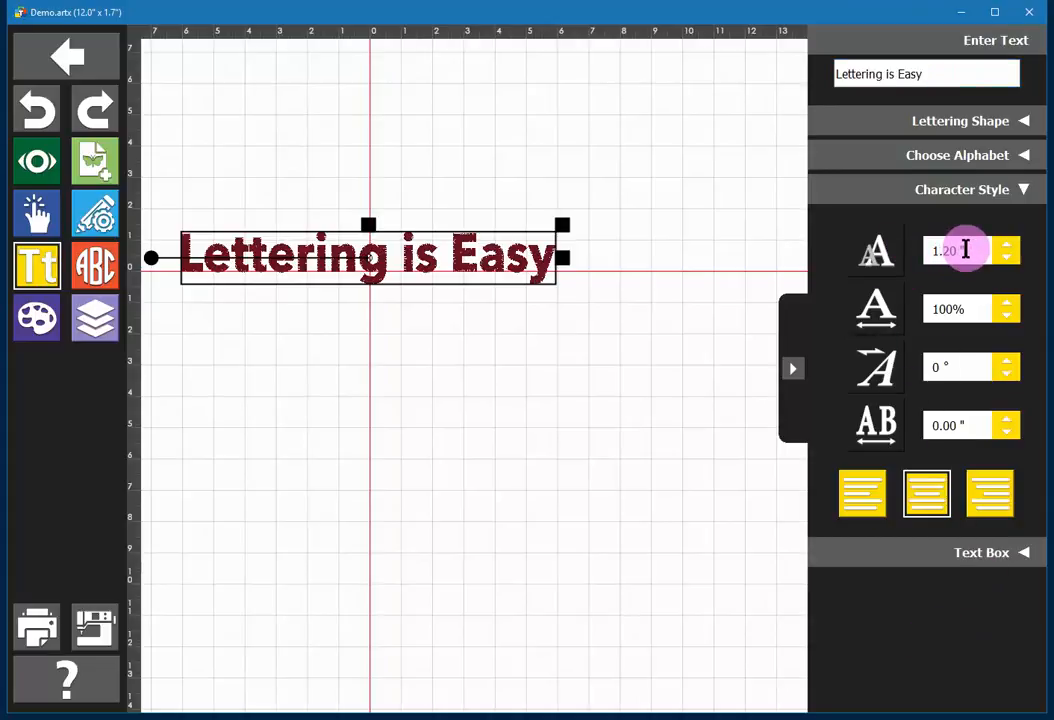
{"action": "left_click_drag", "start_coordinate": [965, 248], "coordinate": [928, 251]}
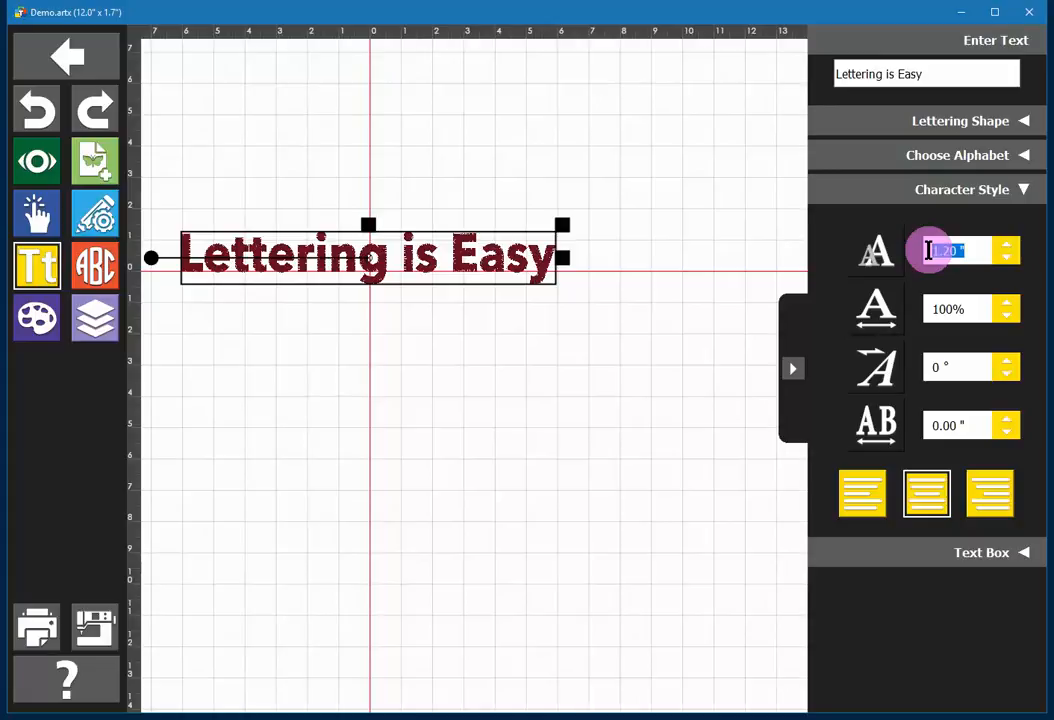
{"action": "type", "text": "1.5"}
{"action": "key", "text": "Return"}
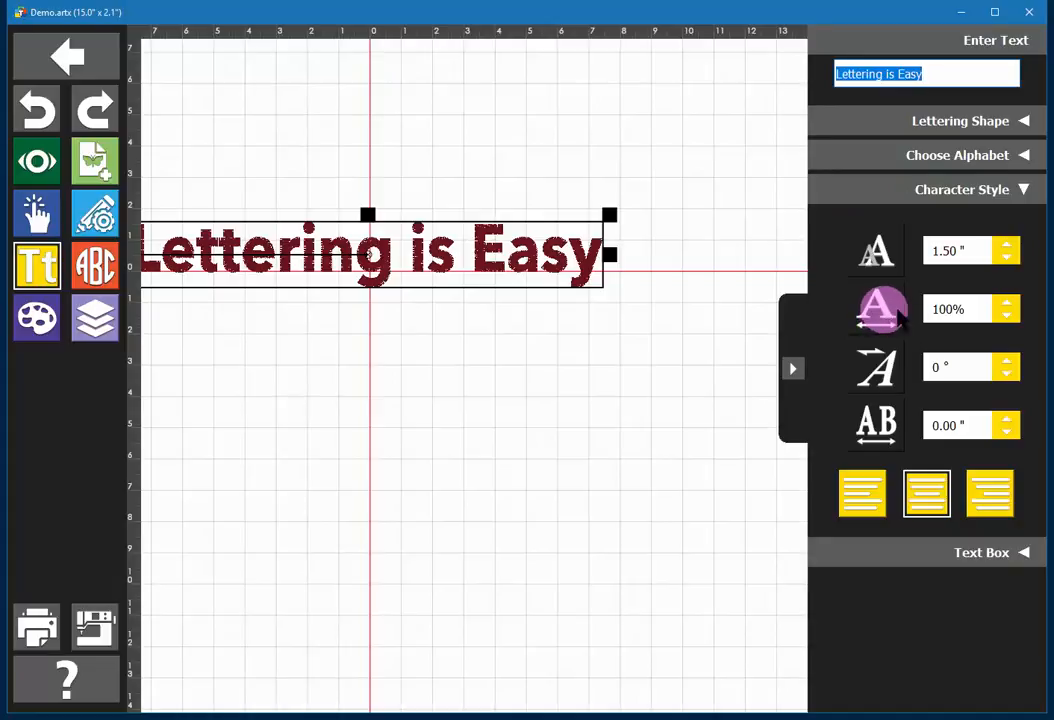
- Try a character width of 120% on the lettering and undo it
{"action": "left_click_drag", "start_coordinate": [972, 306], "coordinate": [915, 307]}
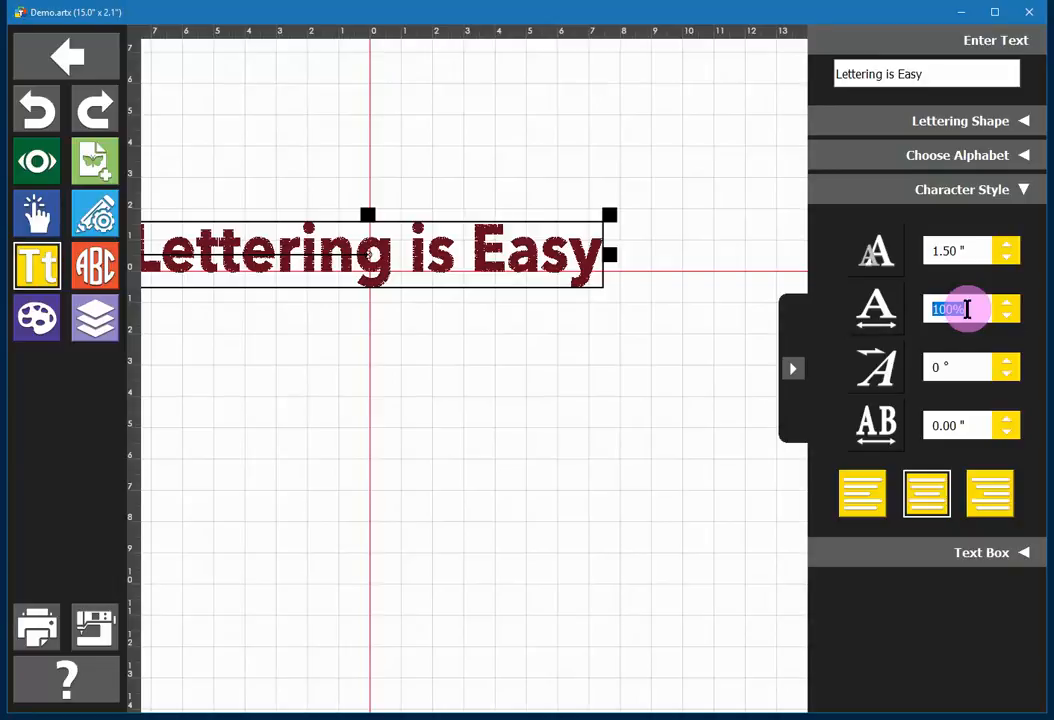
{"action": "type", "text": "120"}
{"action": "left_click", "coordinate": [967, 309]}
{"action": "key", "text": "Return"}
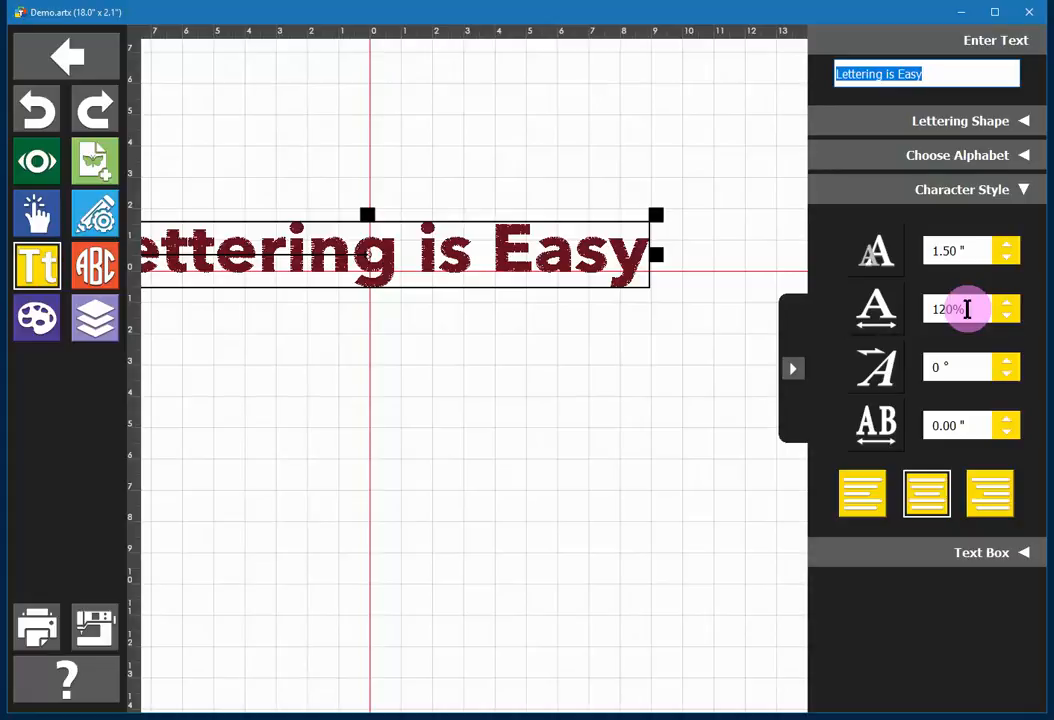
{"action": "left_click", "coordinate": [38, 107]}
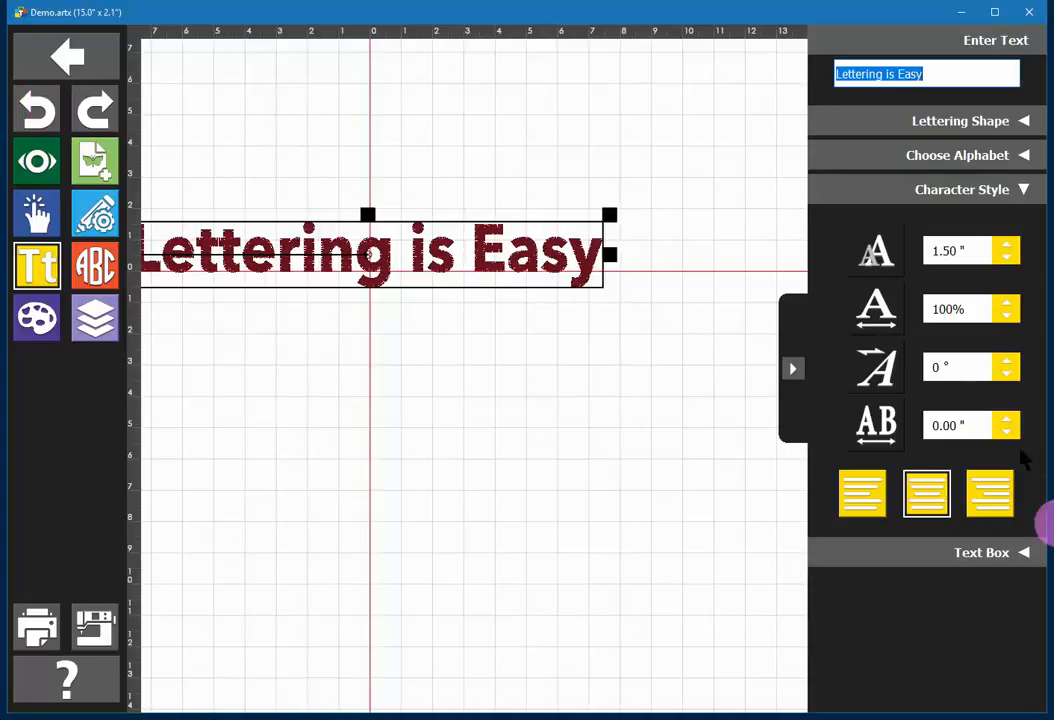
- Set the character slant of the lettering to 15°
{"action": "left_click", "coordinate": [962, 371]}
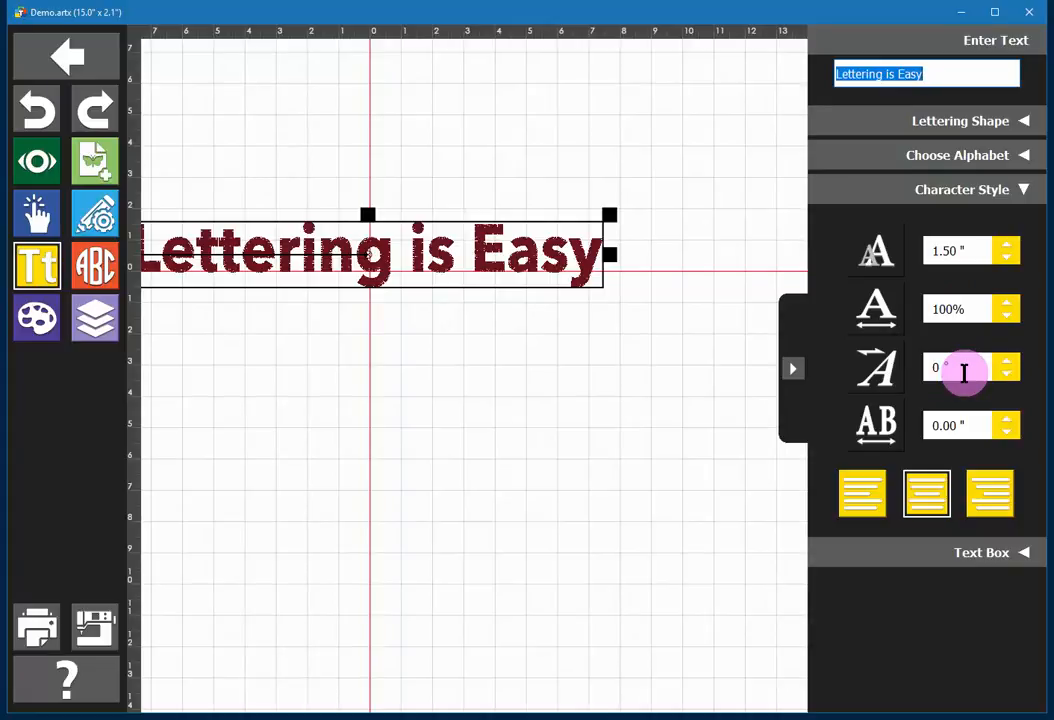
{"action": "left_click_drag", "start_coordinate": [964, 368], "coordinate": [912, 375]}
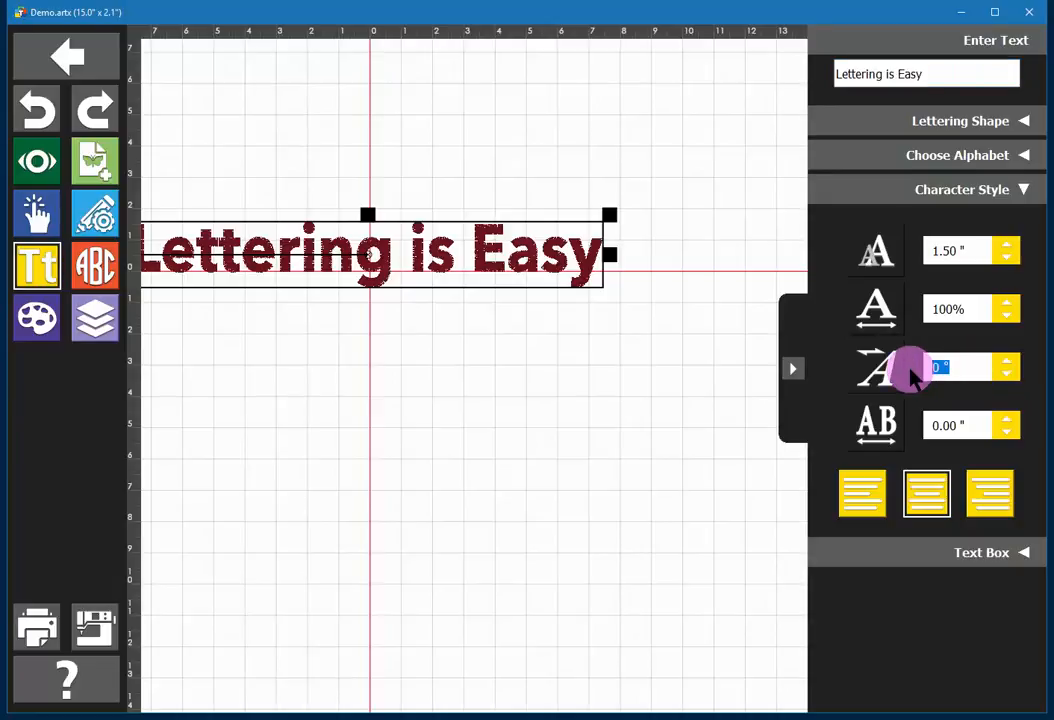
{"action": "type", "text": "15"}
{"action": "key", "text": "Return"}
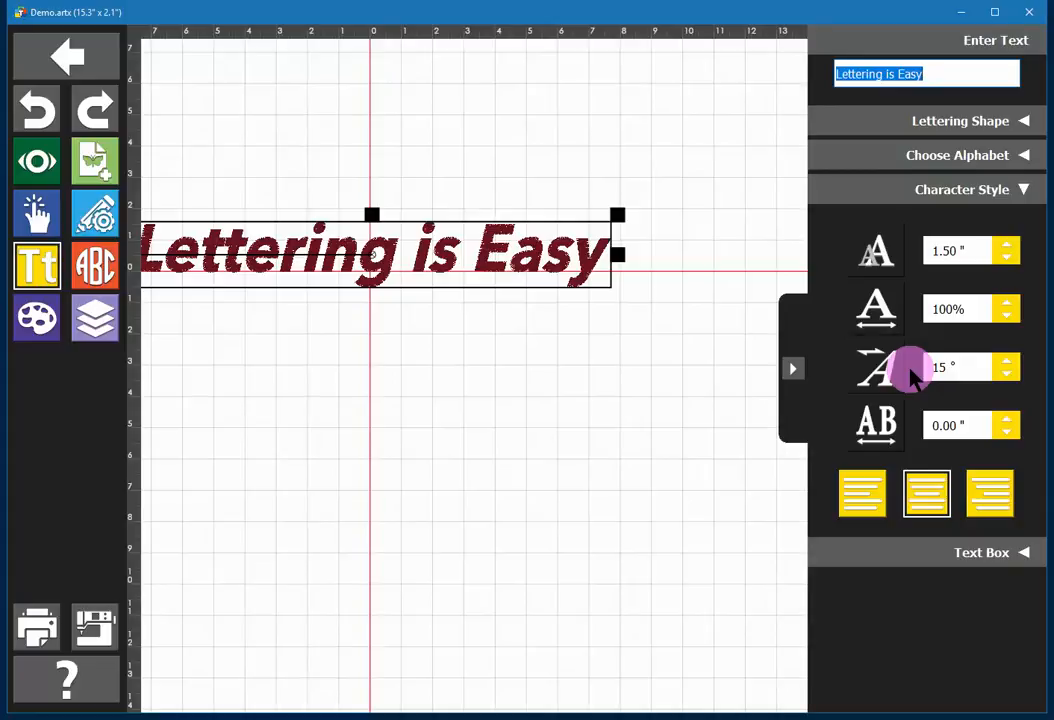
- Increase the character slant of the lettering to 50°
{"action": "left_click", "coordinate": [969, 366]}
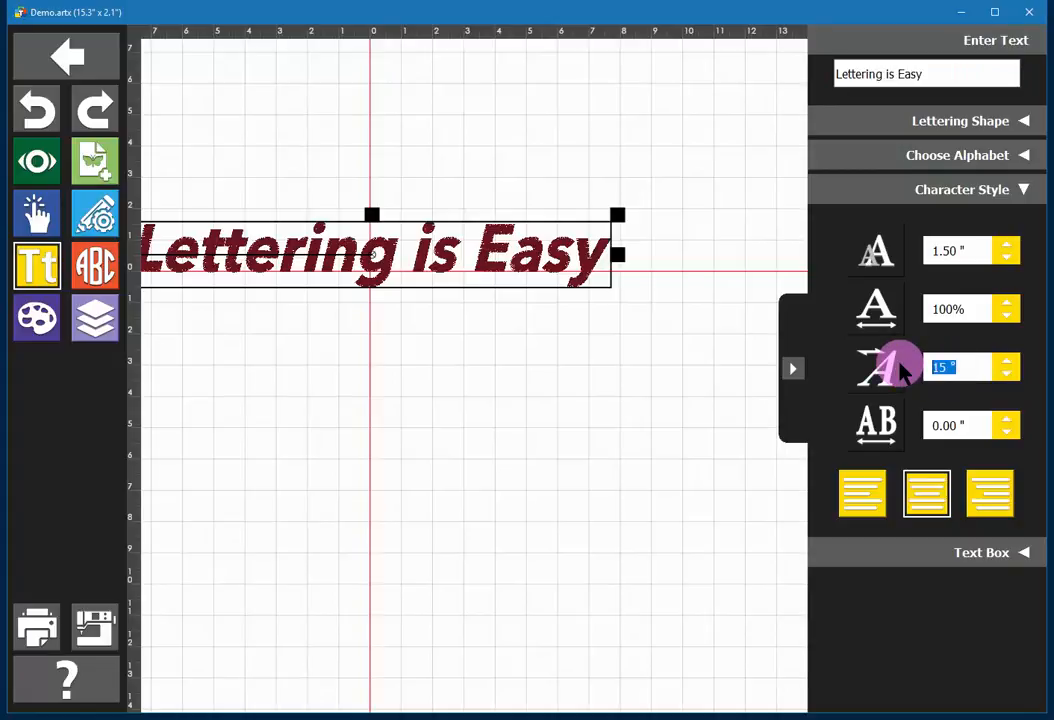
{"action": "type", "text": "50"}
{"action": "key", "text": "Return"}
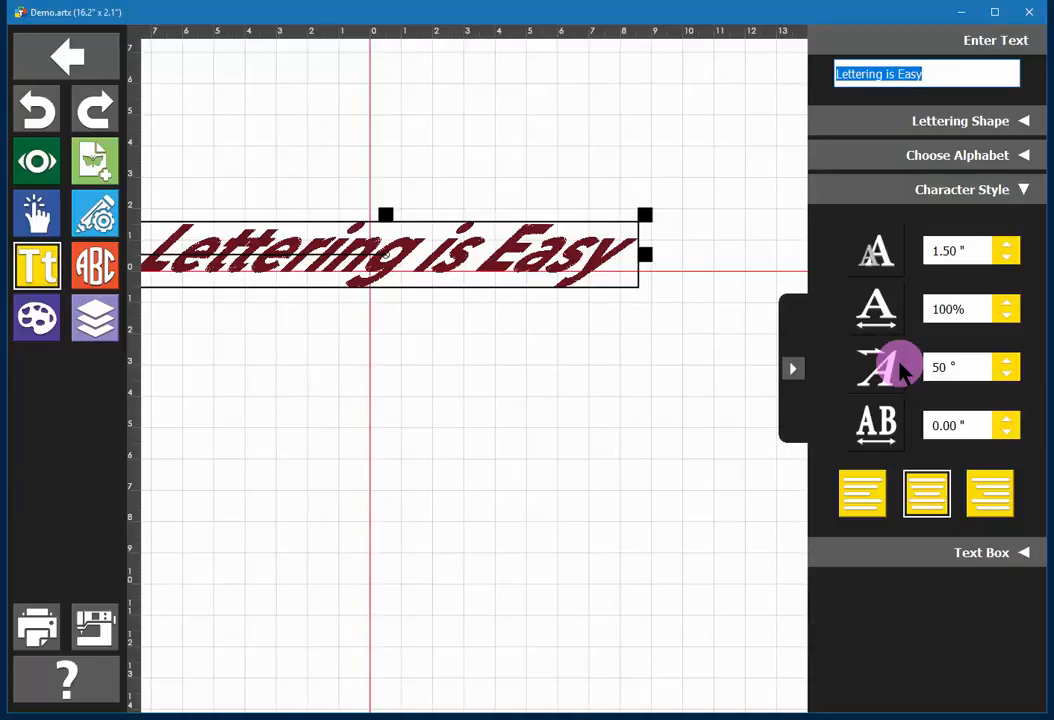
- Set the character slant of the lettering to 15°
{"action": "left_click", "coordinate": [929, 366]}
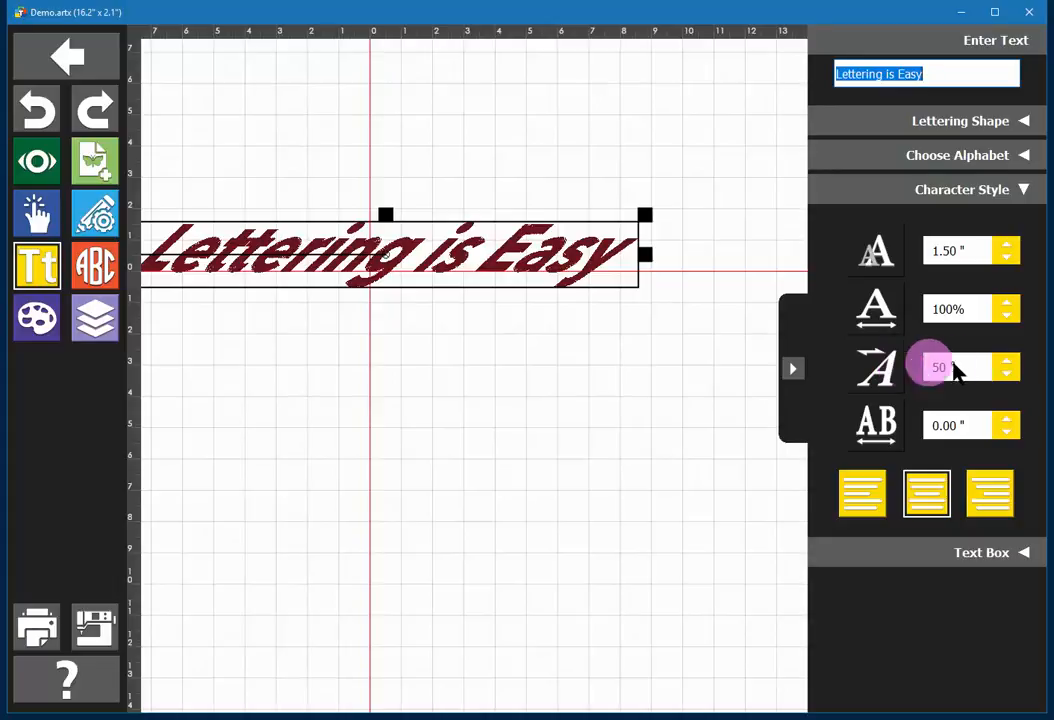
{"action": "left_click_drag", "start_coordinate": [964, 366], "coordinate": [922, 372]}
{"action": "type", "text": "1"}
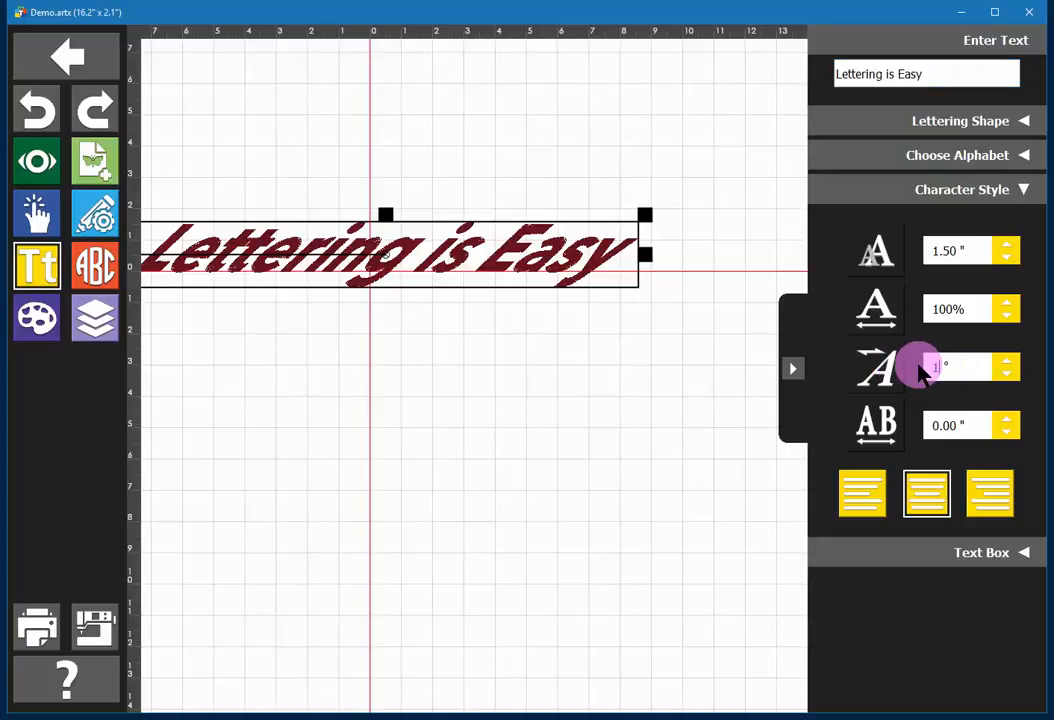
{"action": "type", "text": "5"}
{"action": "key", "text": "Return"}
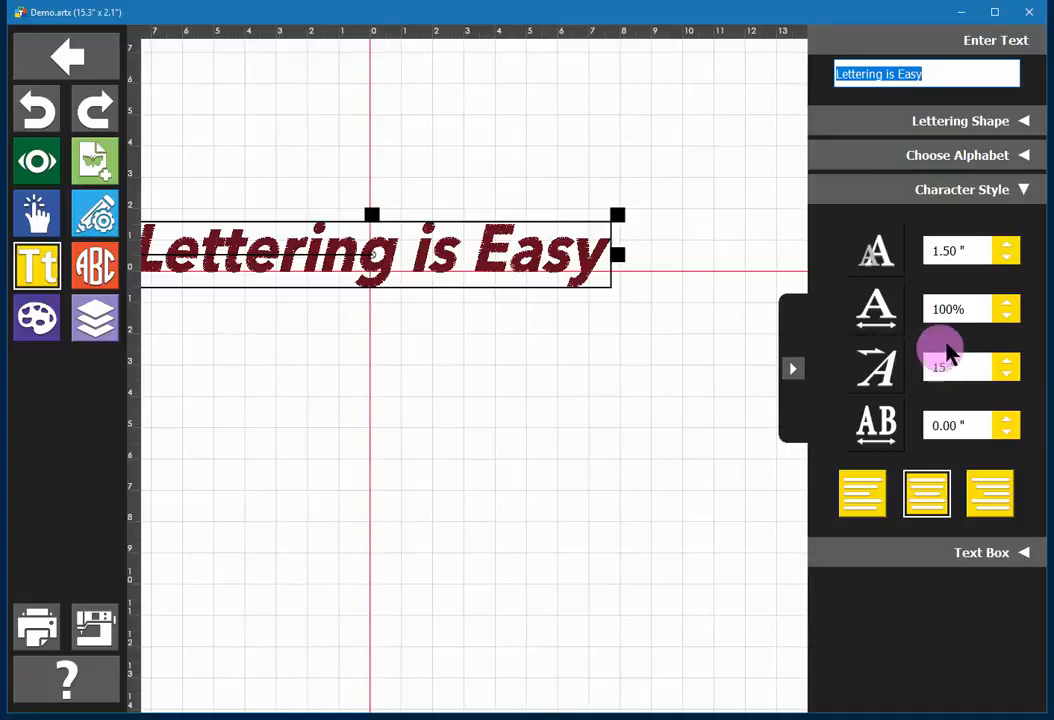
- Increase the character slant of the lettering in single-degree increments to 19°
{"action": "left_click", "coordinate": [1007, 364]}
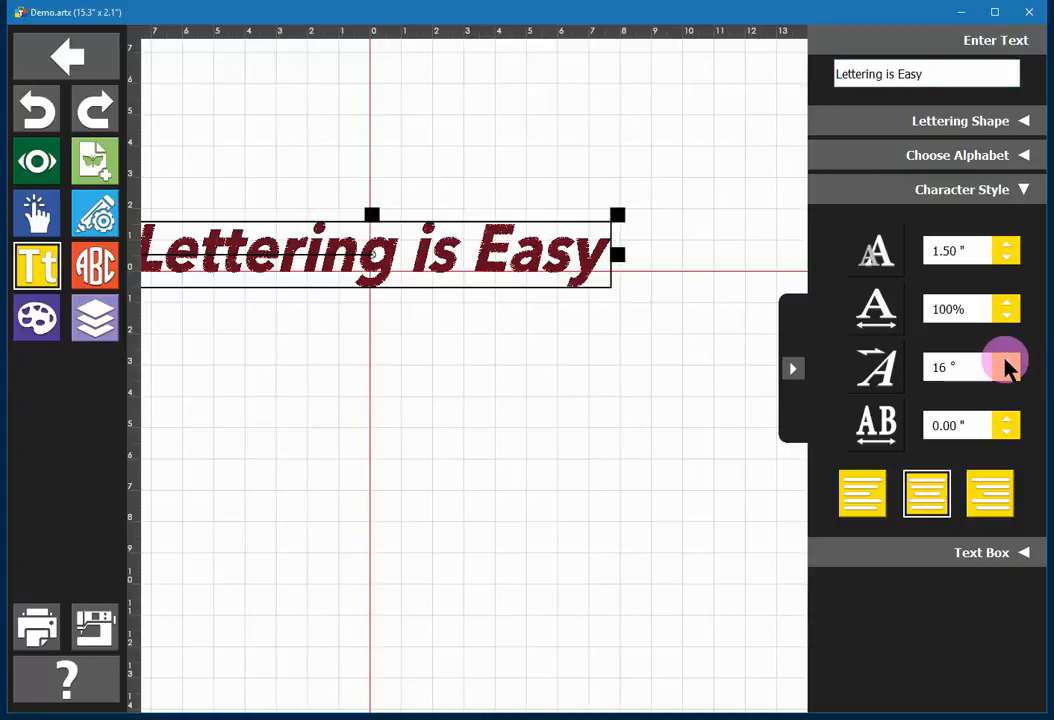
{"action": "left_click", "coordinate": [1007, 364]}
{"action": "left_click", "coordinate": [1007, 364]}
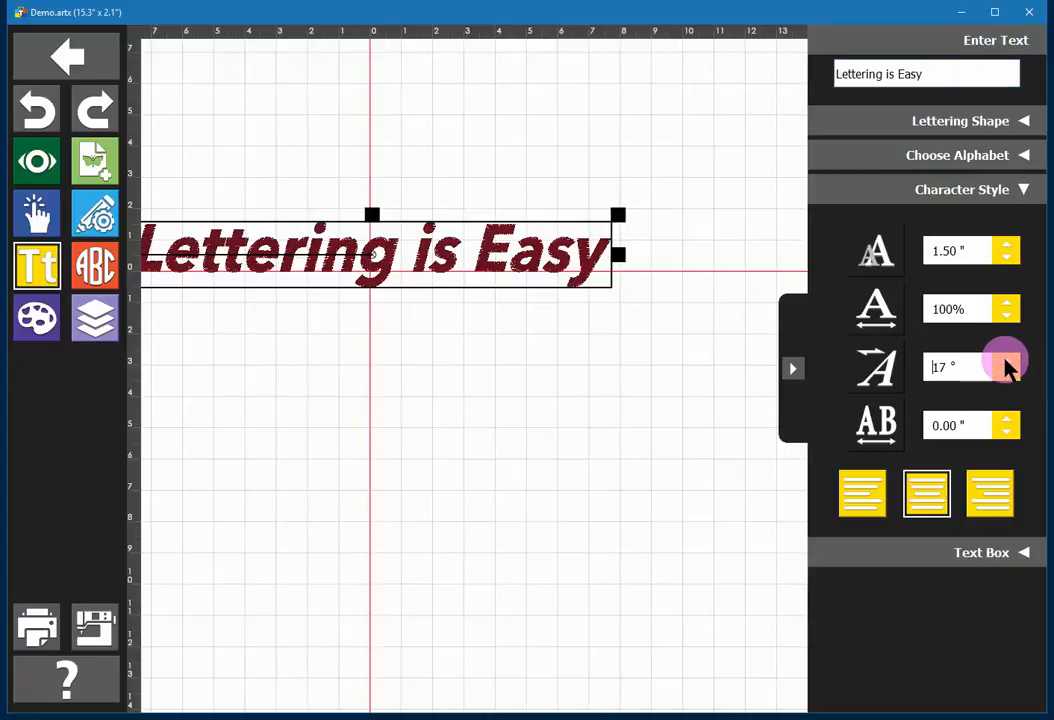
{"action": "left_click", "coordinate": [1007, 364]}
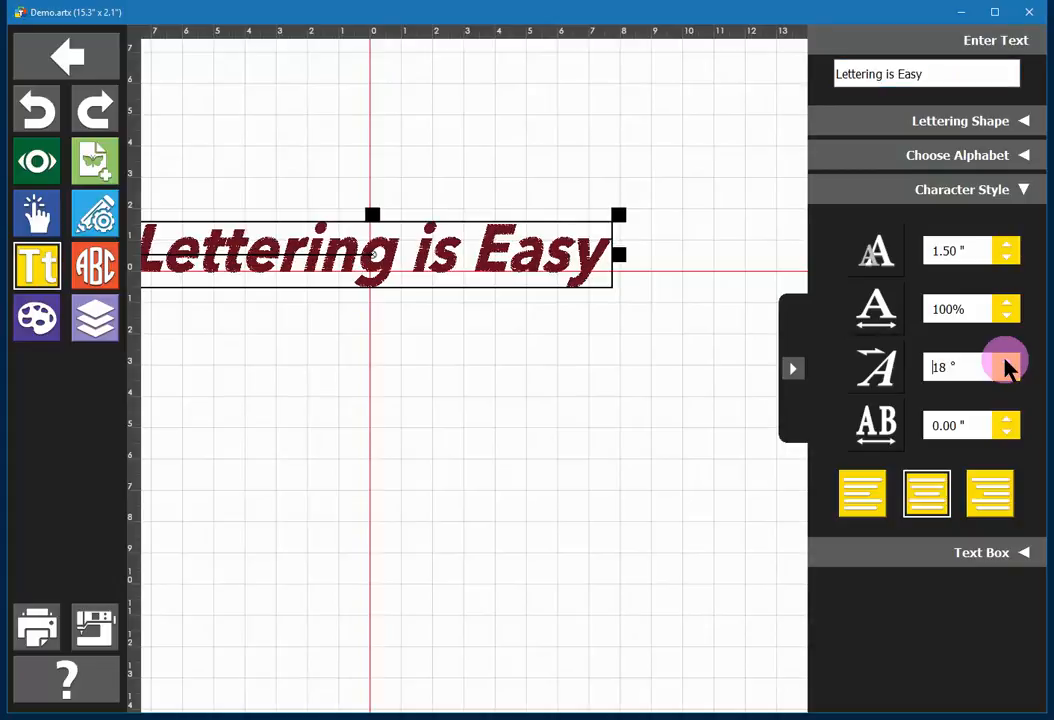
{"action": "left_click", "coordinate": [1007, 364]}
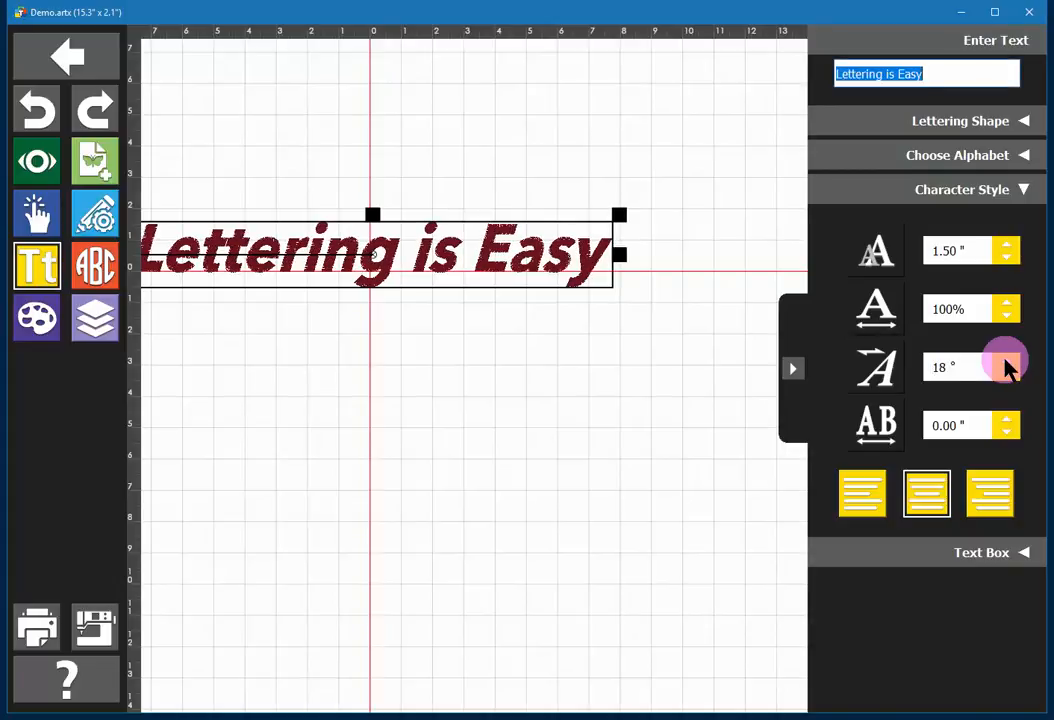
{"action": "left_click", "coordinate": [1007, 364]}
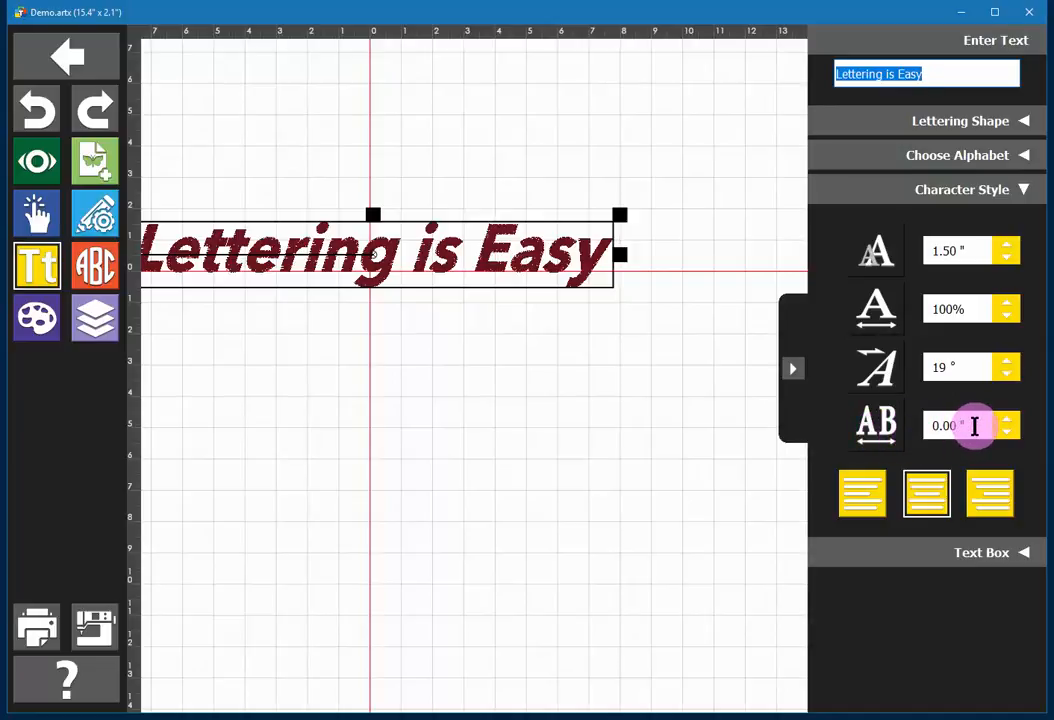
- Try a character spacing of 0.10" on the lettering and undo it
{"action": "left_click", "coordinate": [970, 426]}
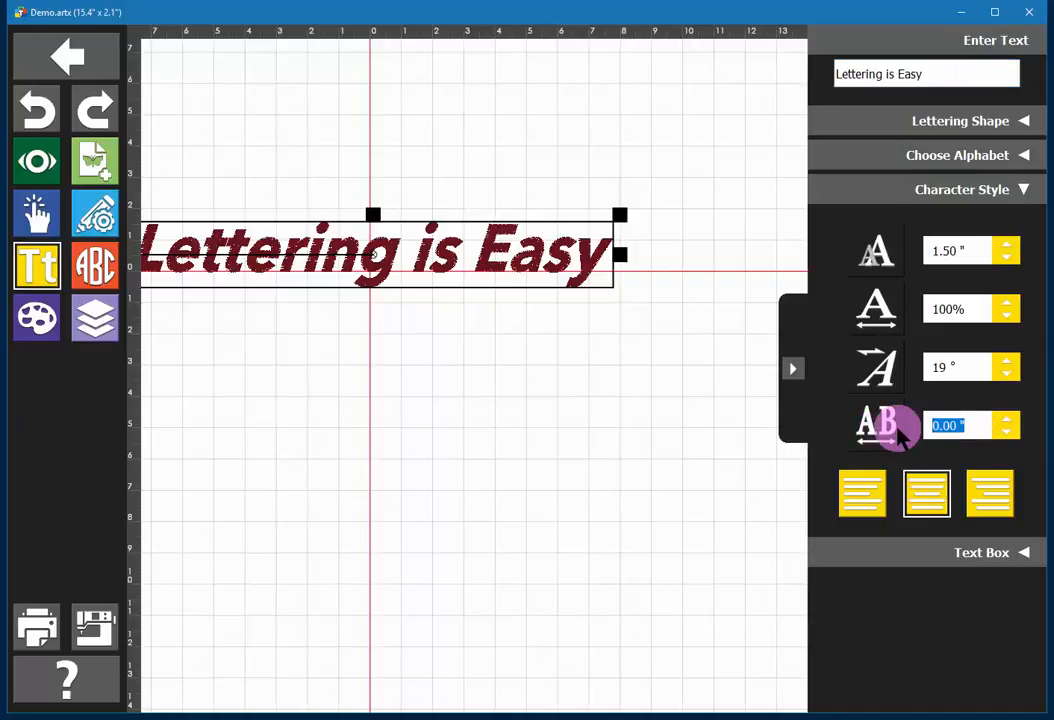
{"action": "type", "text": ".1"}
{"action": "key", "text": "Return"}
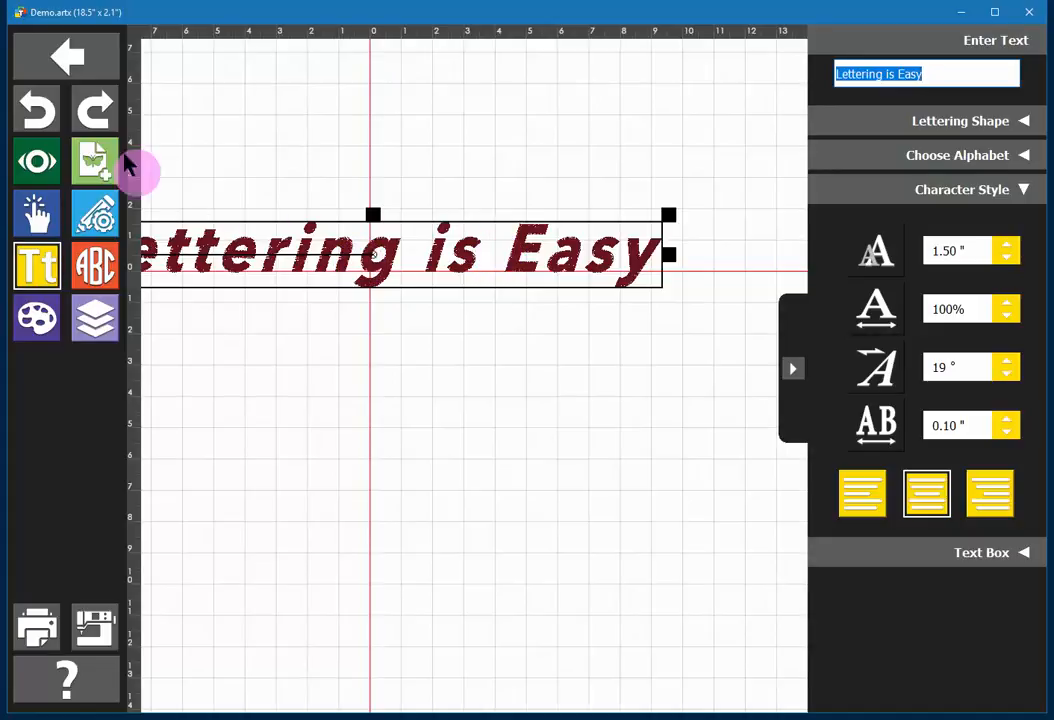
{"action": "left_click", "coordinate": [40, 110]}
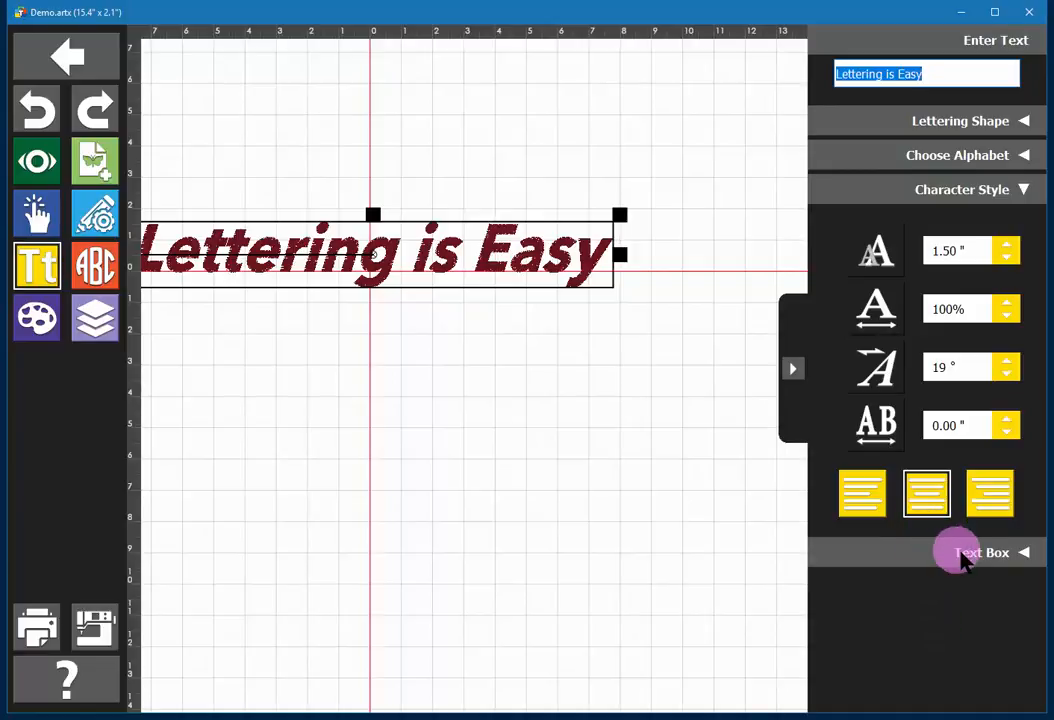
- Apply the dip-and-rise wave text box to the lettering, lower its envelope's lower-left corner and raise the lower-right corner slightly
{"action": "left_click", "coordinate": [963, 555]}
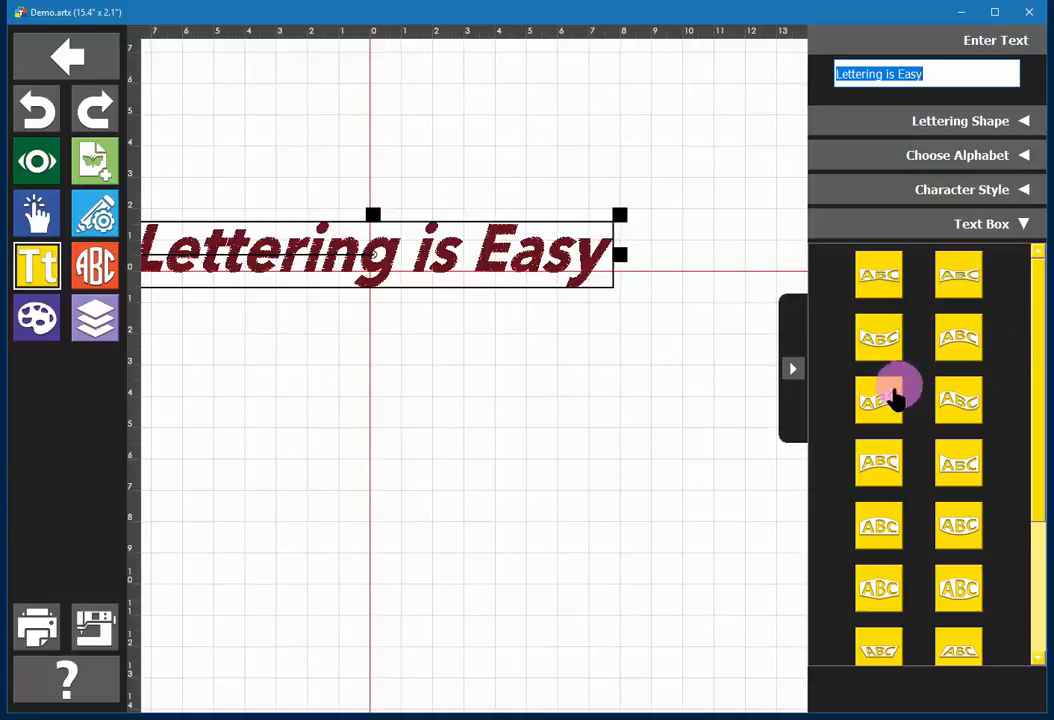
{"action": "left_click", "coordinate": [887, 401]}
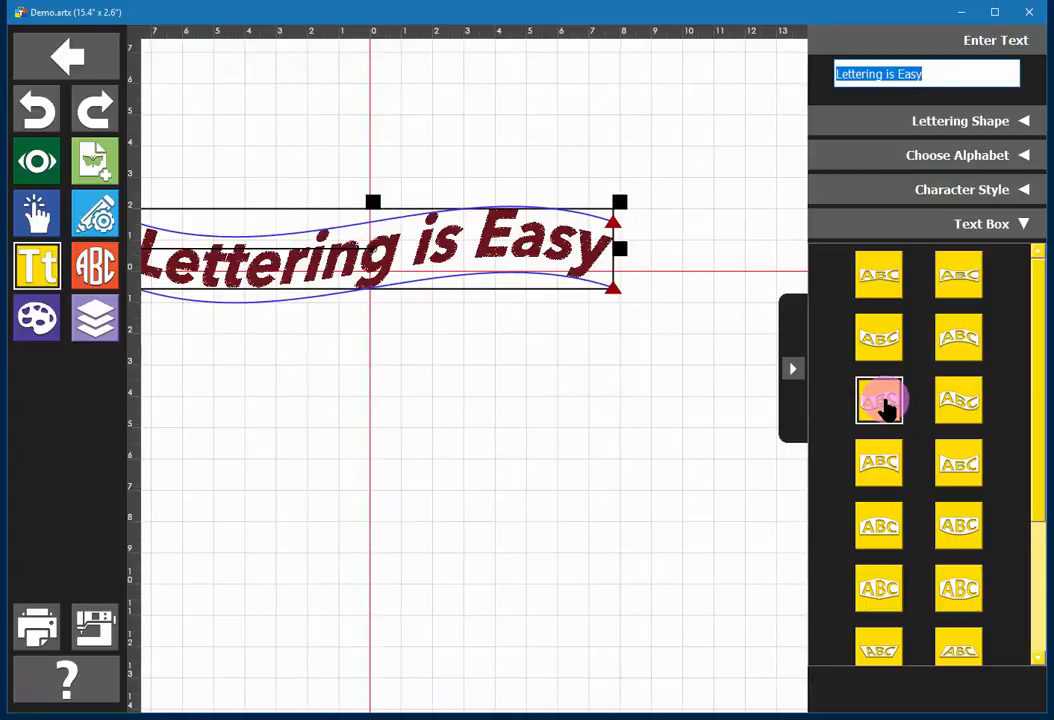
{"action": "left_click", "coordinate": [302, 246]}
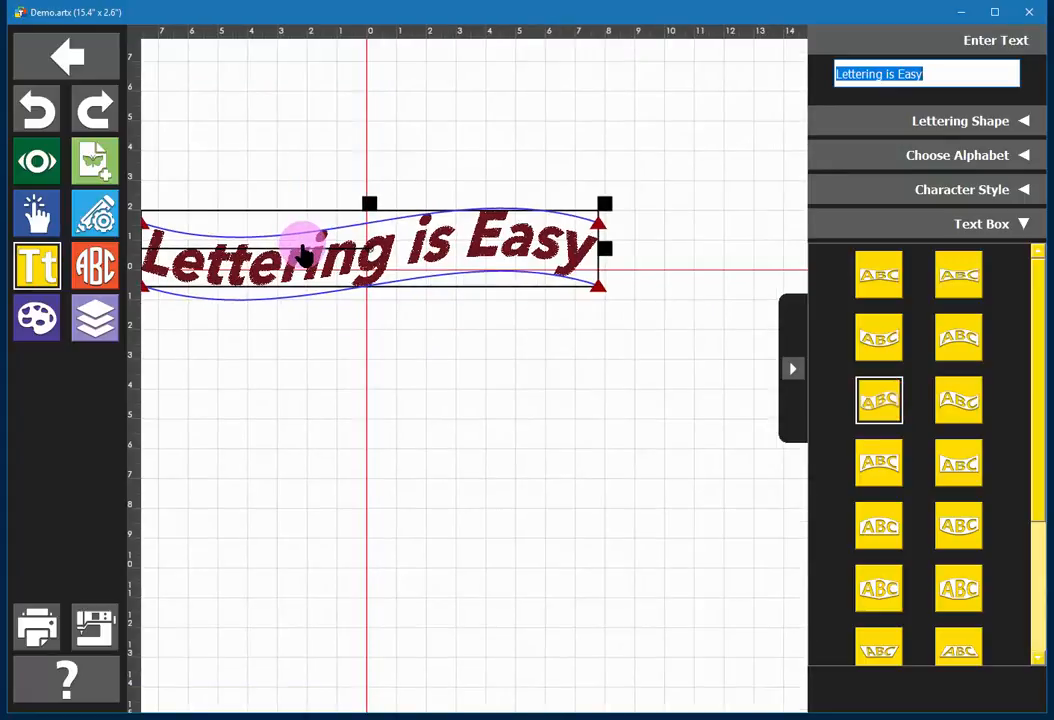
{"action": "left_click", "coordinate": [152, 280]}
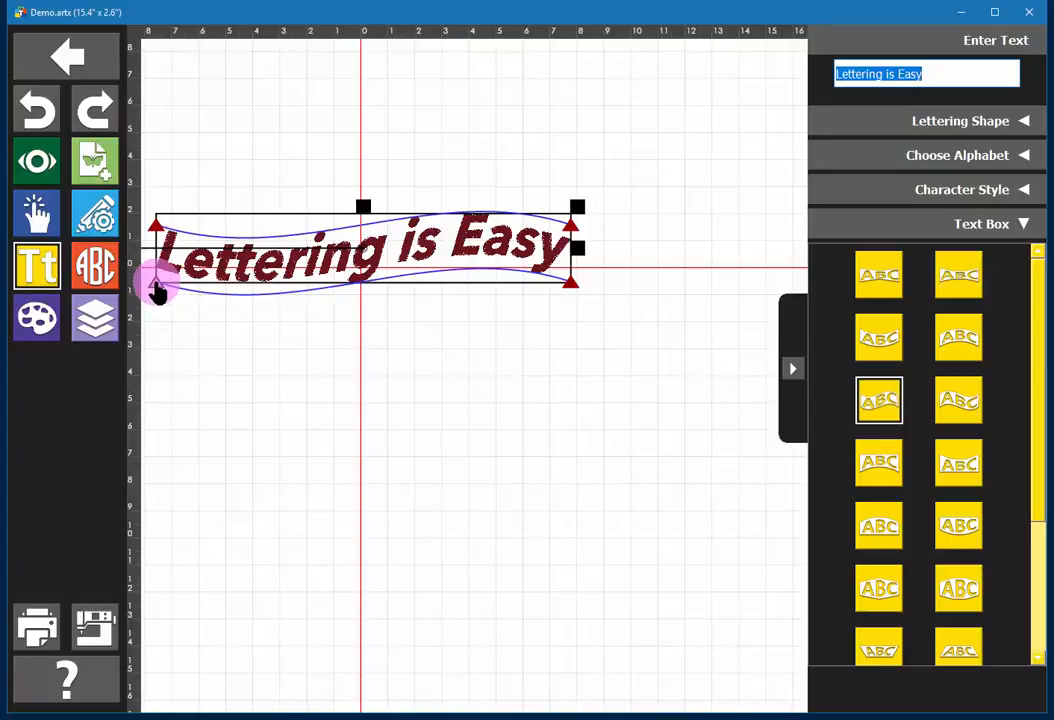
{"action": "left_click_drag", "start_coordinate": [157, 288], "coordinate": [163, 334]}
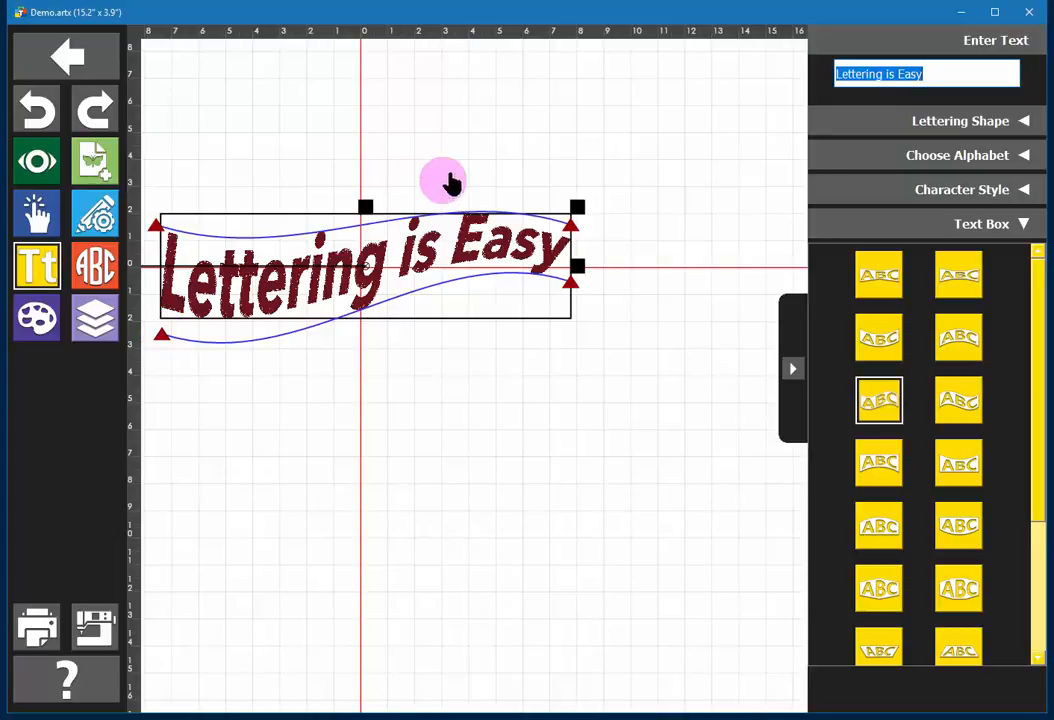
{"action": "left_click_drag", "start_coordinate": [573, 292], "coordinate": [568, 268]}
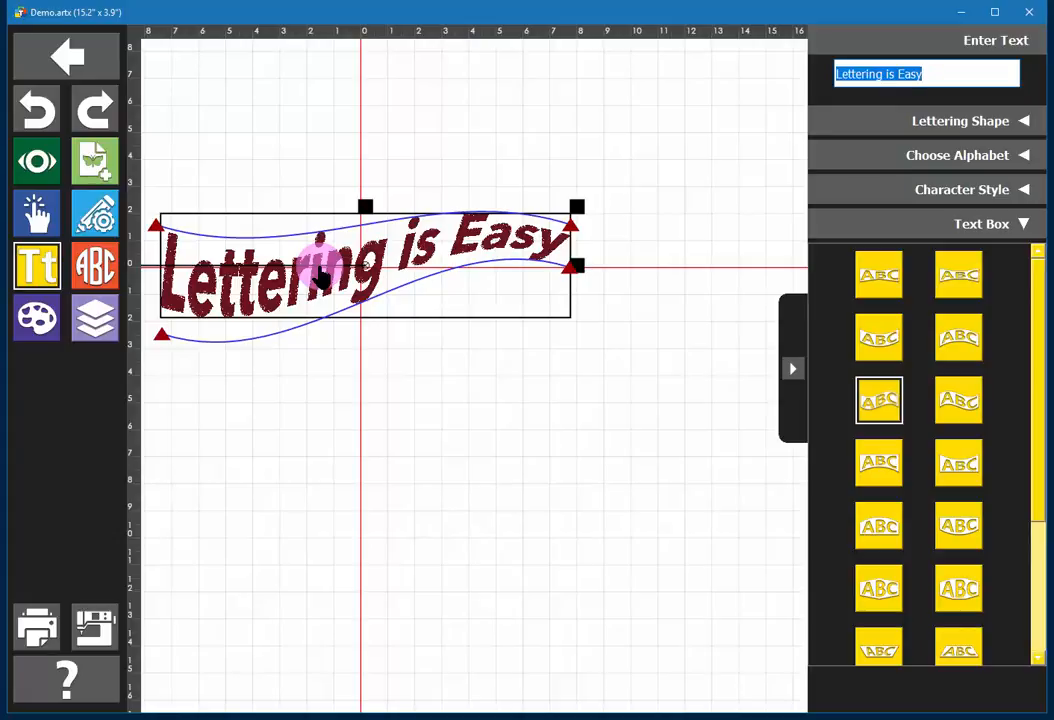
- Resize the wavy lettering to about 14.0" x 6.4" and rotate it slightly counterclockwise
{"action": "scroll", "coordinate": [320, 267], "scroll_direction": "down", "scroll_amount": 3}
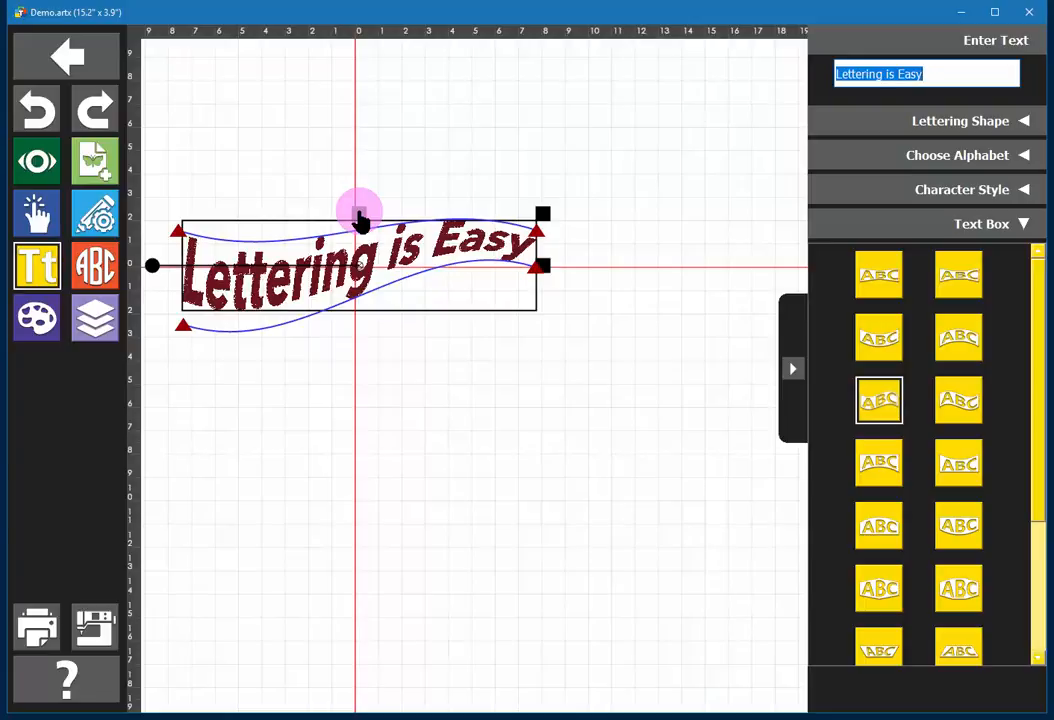
{"action": "left_click_drag", "start_coordinate": [360, 218], "coordinate": [360, 200]}
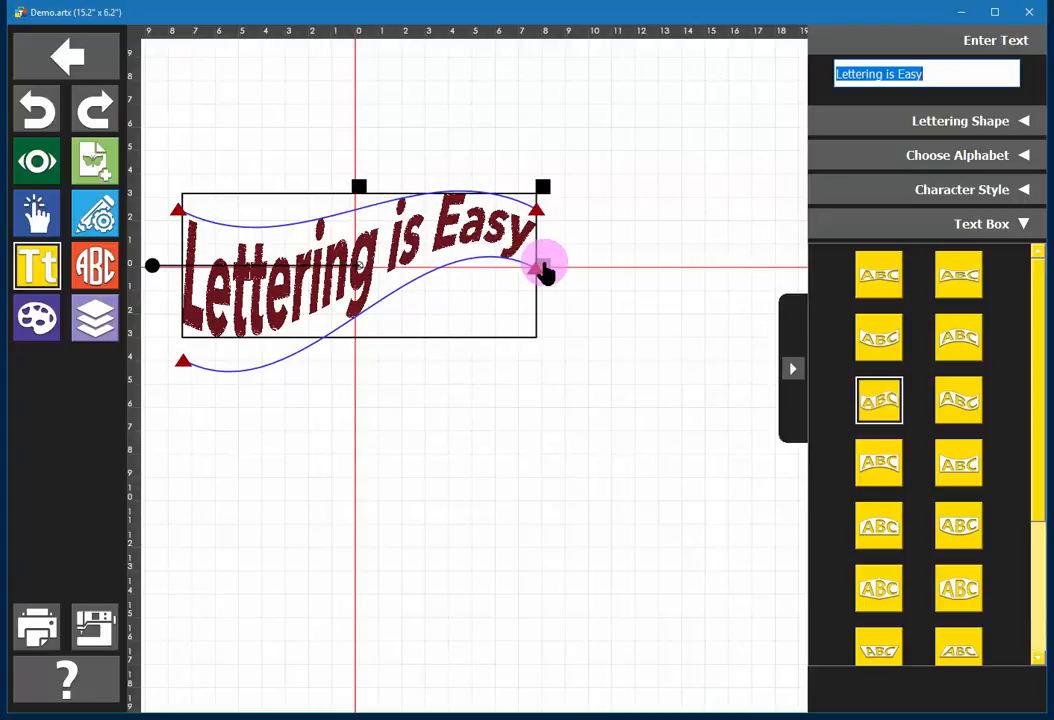
{"action": "left_click_drag", "start_coordinate": [545, 272], "coordinate": [522, 267]}
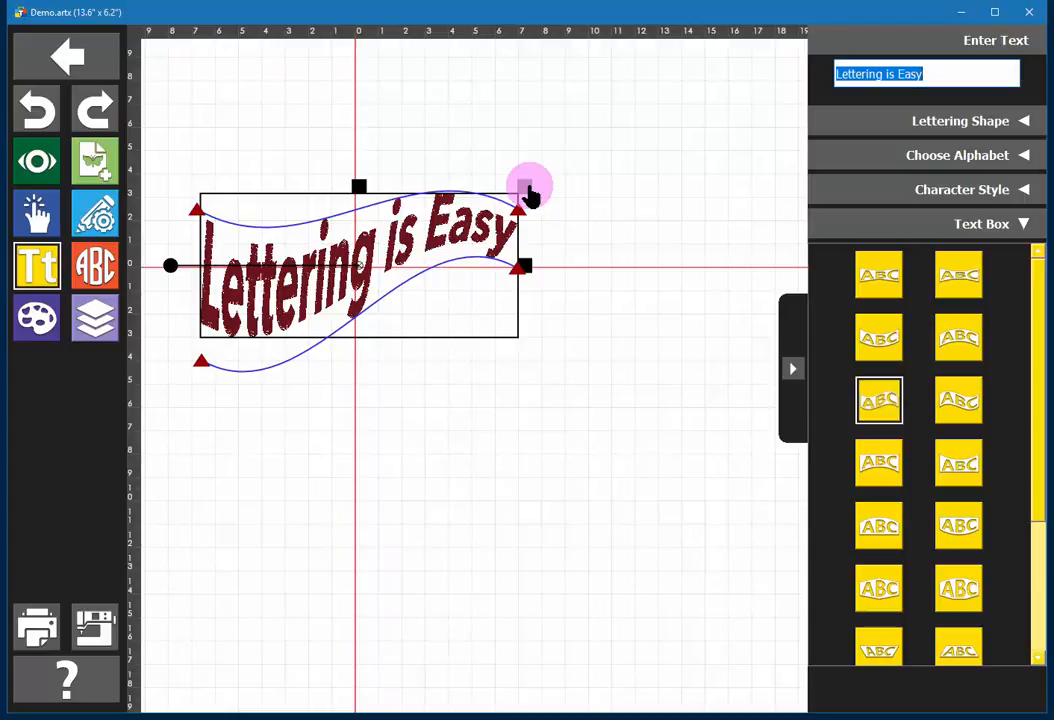
{"action": "mouse_move", "coordinate": [529, 193]}
{"action": "left_mouse_down"}
{"action": "mouse_move", "coordinate": [545, 187]}
{"action": "mouse_move", "coordinate": [522, 197]}
{"action": "left_mouse_up"}
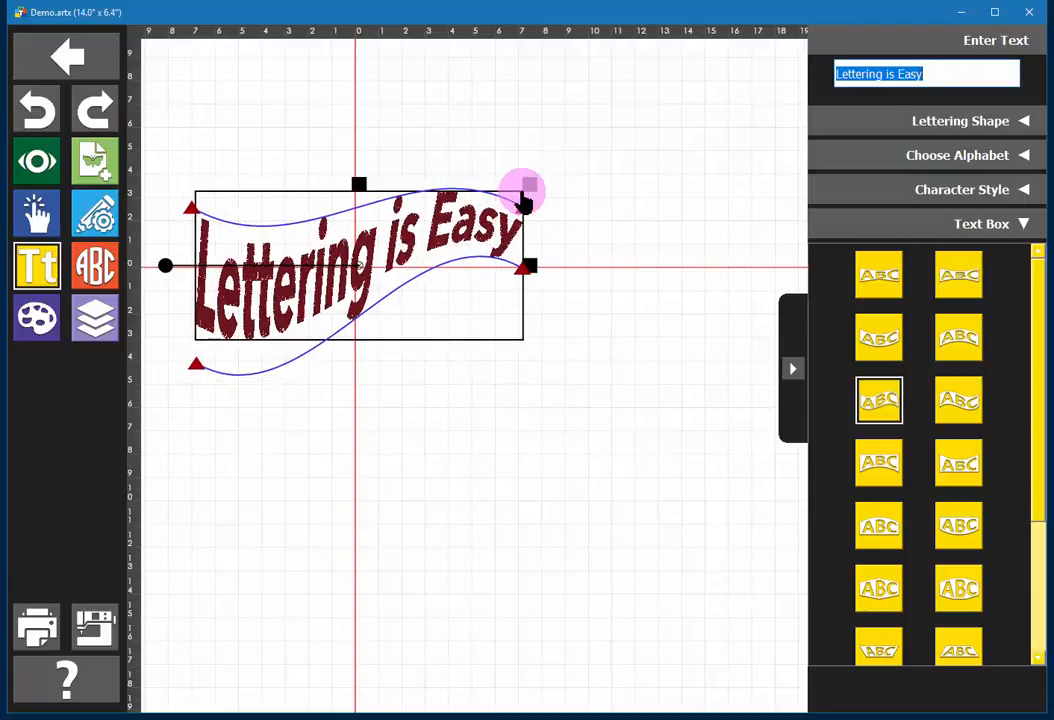
{"action": "left_click", "coordinate": [167, 270]}
{"action": "left_click_drag", "start_coordinate": [167, 270], "coordinate": [170, 314]}
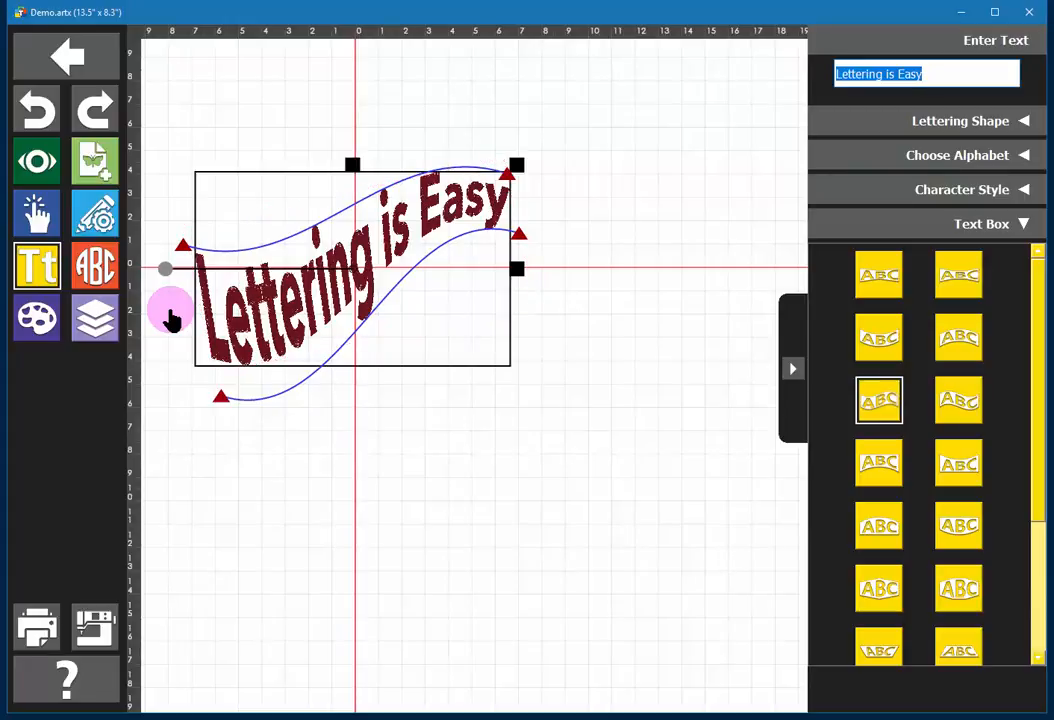